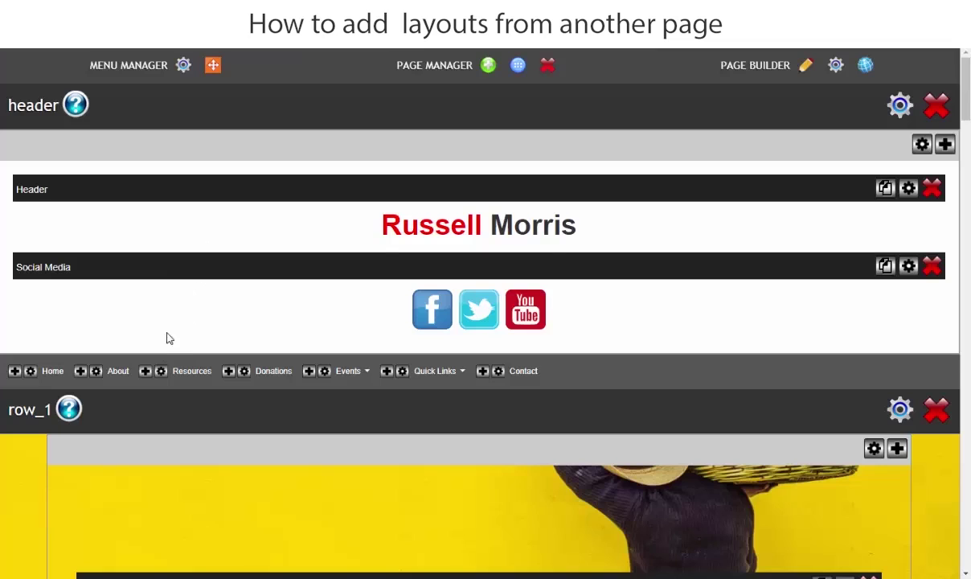
# Step: Rename the About page in its page settings by adding the site owner's first name after "About"
pyautogui.scroll(-1, 157, 298)
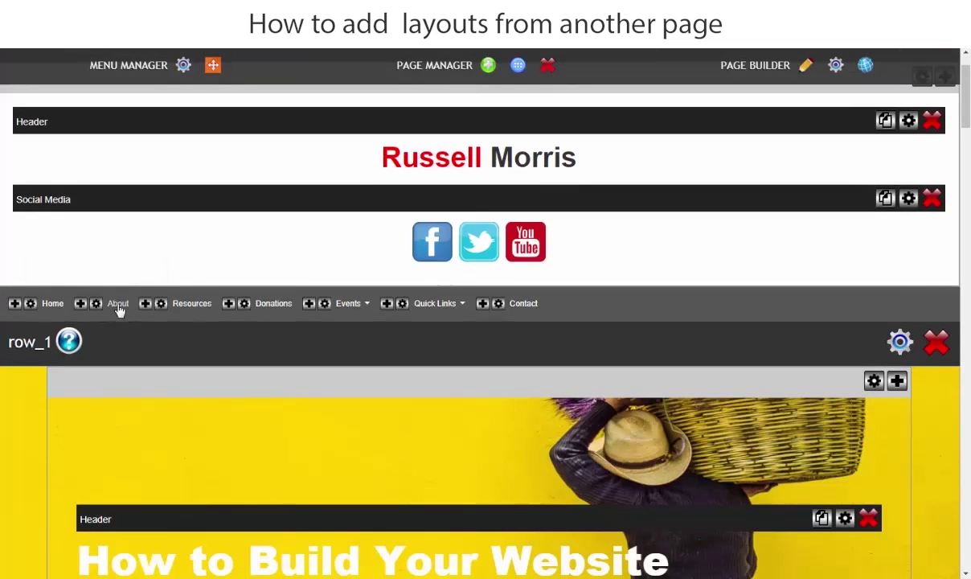
pyautogui.scroll(-1, 160, 310)
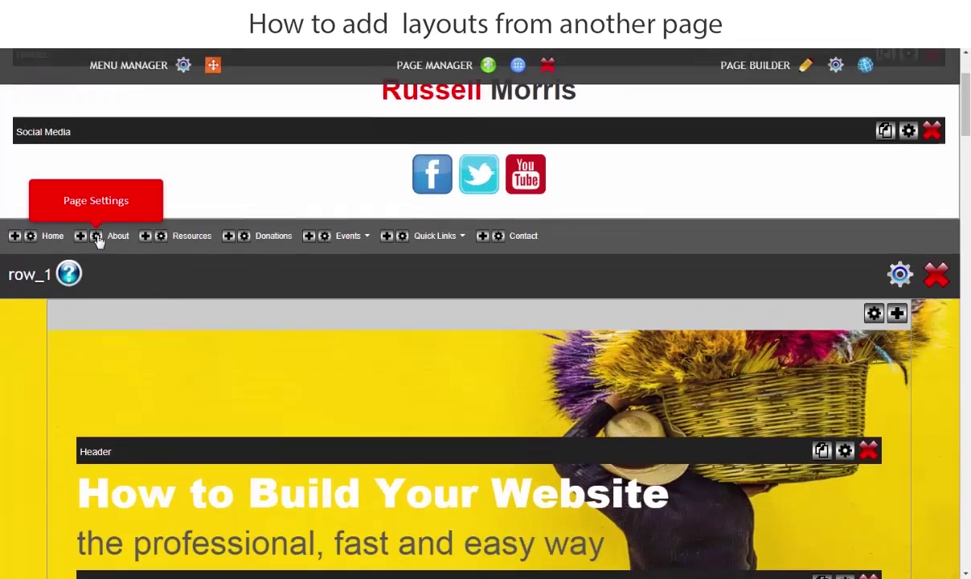
pyautogui.click(96, 236)
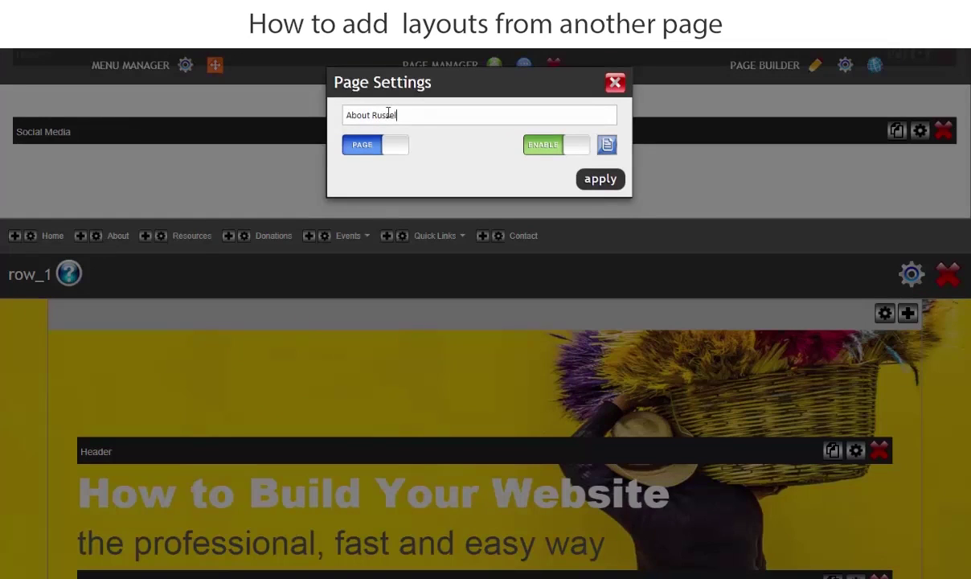
pyautogui.click(594, 179)
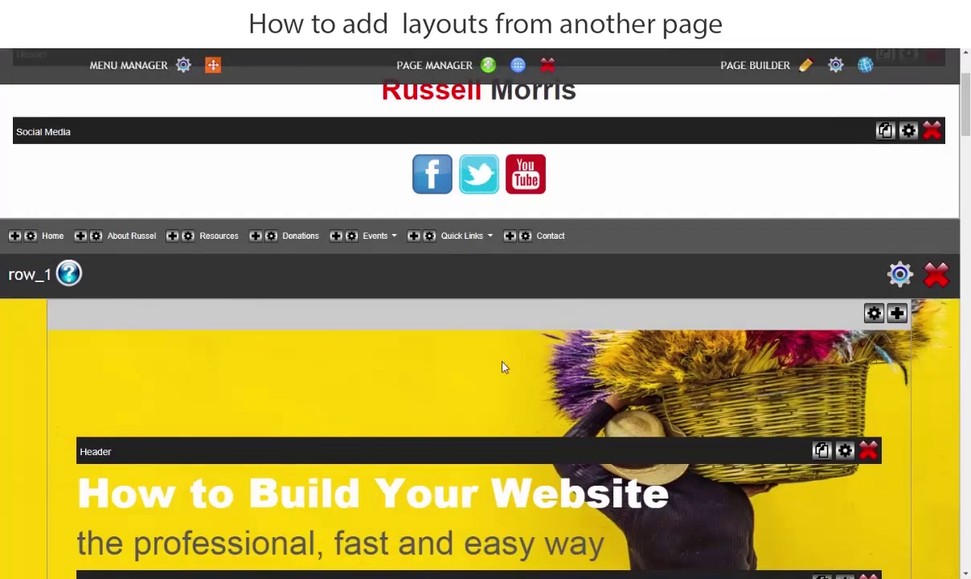
# Step: Review the layouts on the Home page from the header and row_1 down to row_3
pyautogui.scroll(-2, 285, 389)
pyautogui.scroll(5, 358, 309)
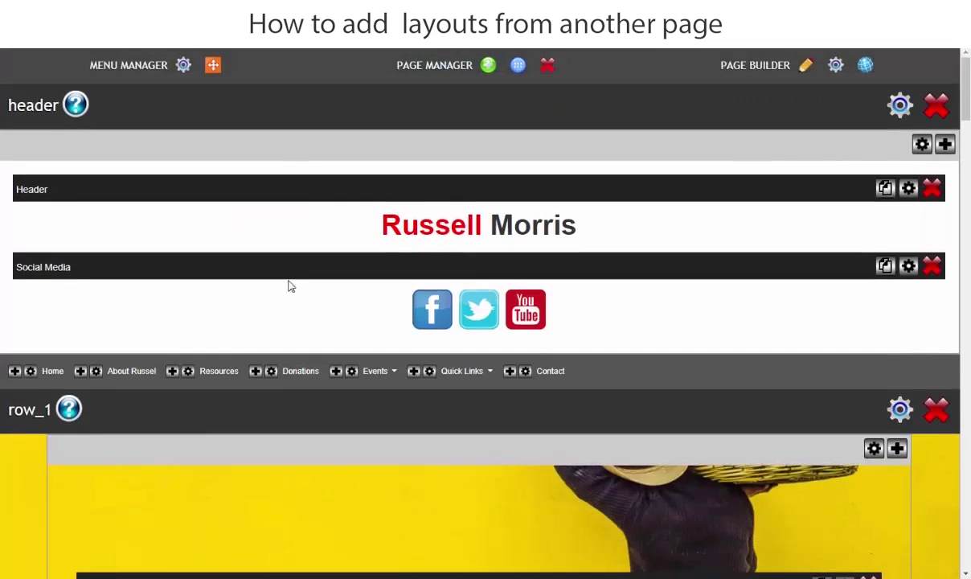
pyautogui.scroll(-3, 299, 285)
pyautogui.scroll(2, 239, 258)
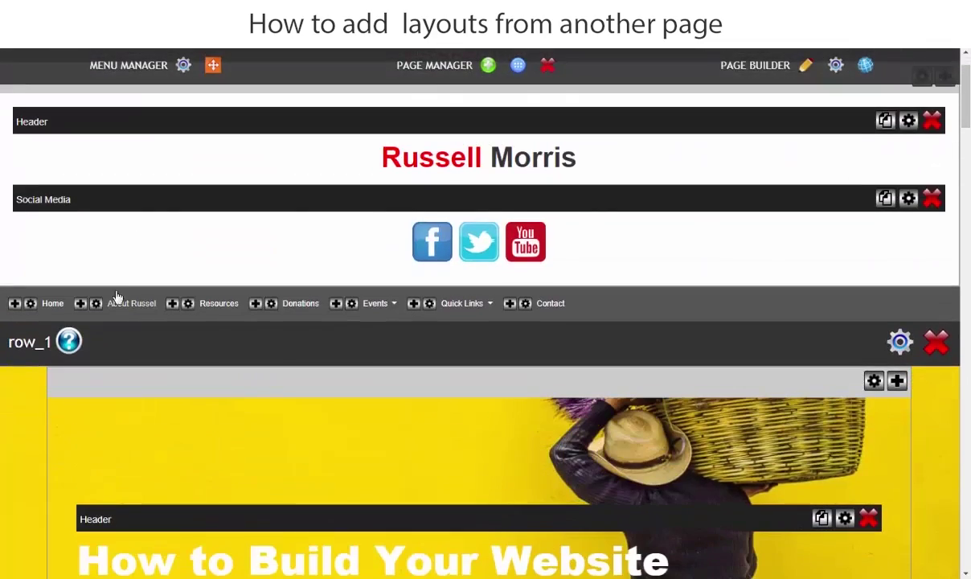
pyautogui.scroll(-3, 195, 330)
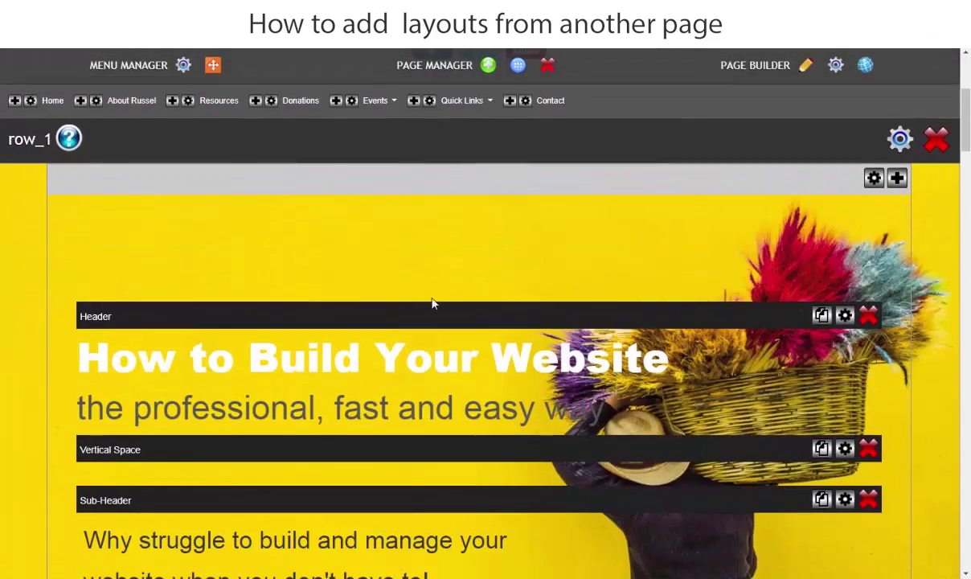
pyautogui.scroll(-1, 434, 306)
pyautogui.scroll(-8, 346, 276)
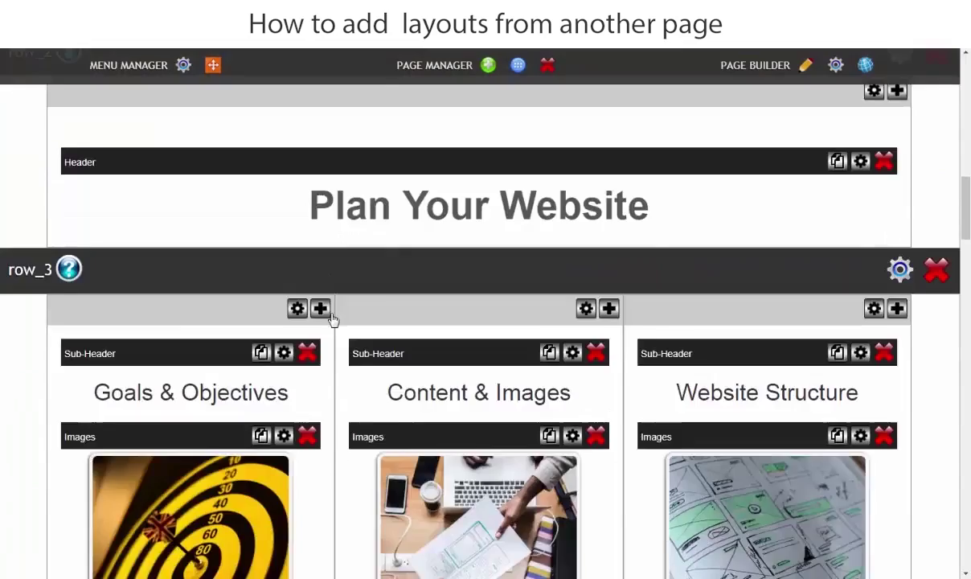
pyautogui.scroll(3, 336, 320)
pyautogui.scroll(6, 336, 320)
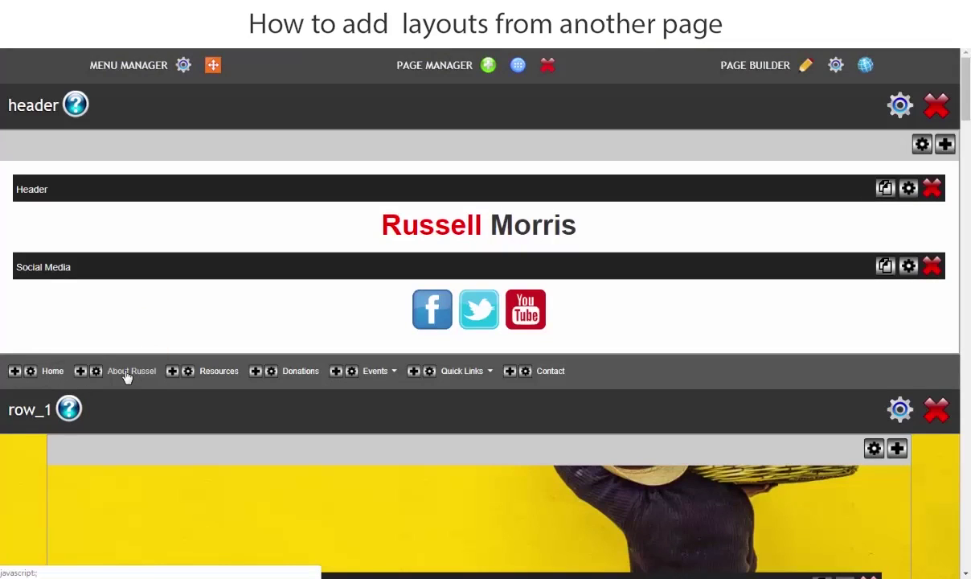
# Step: Open the renamed About page for building and add the Home page's header layout to it
pyautogui.click(126, 372)
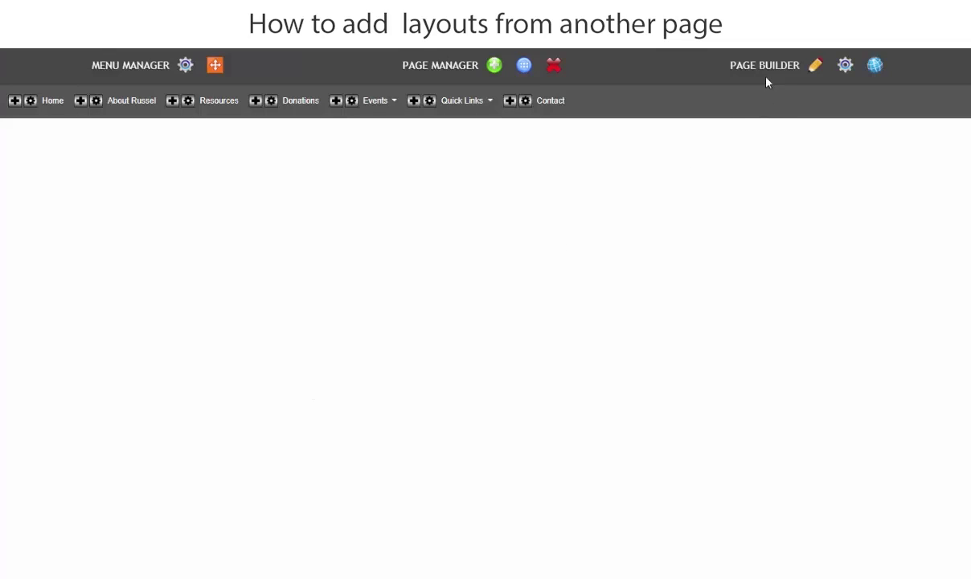
pyautogui.click(816, 68)
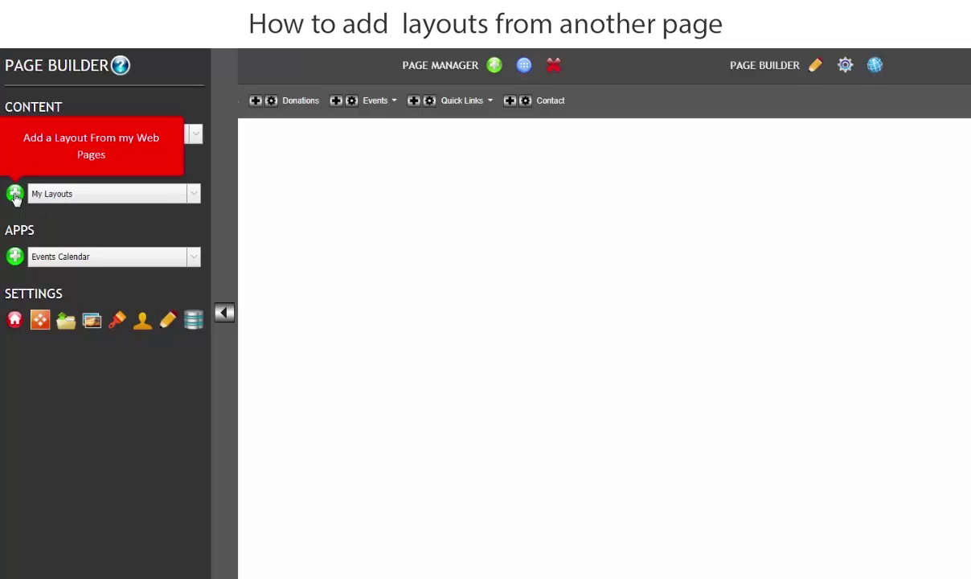
pyautogui.click(65, 195)
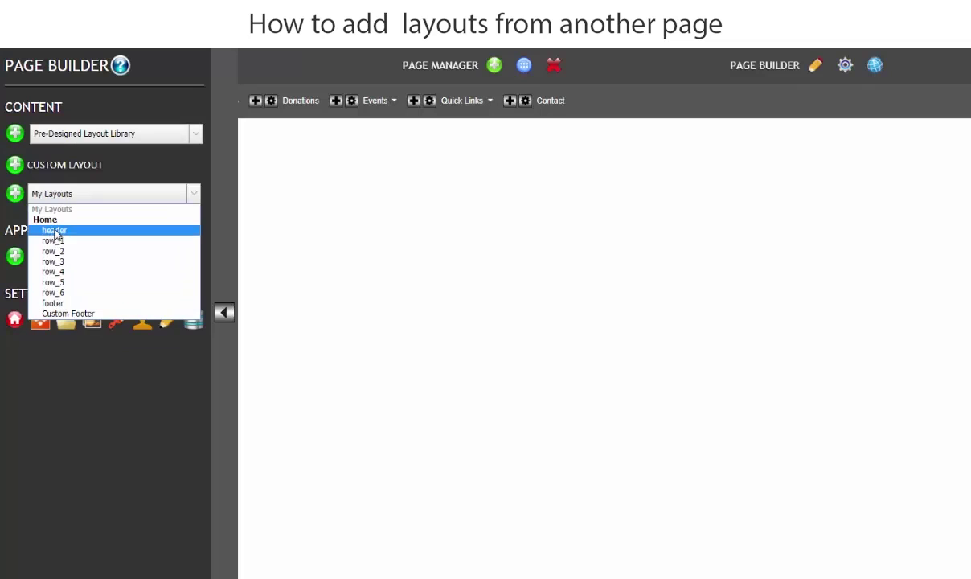
pyautogui.click(55, 231)
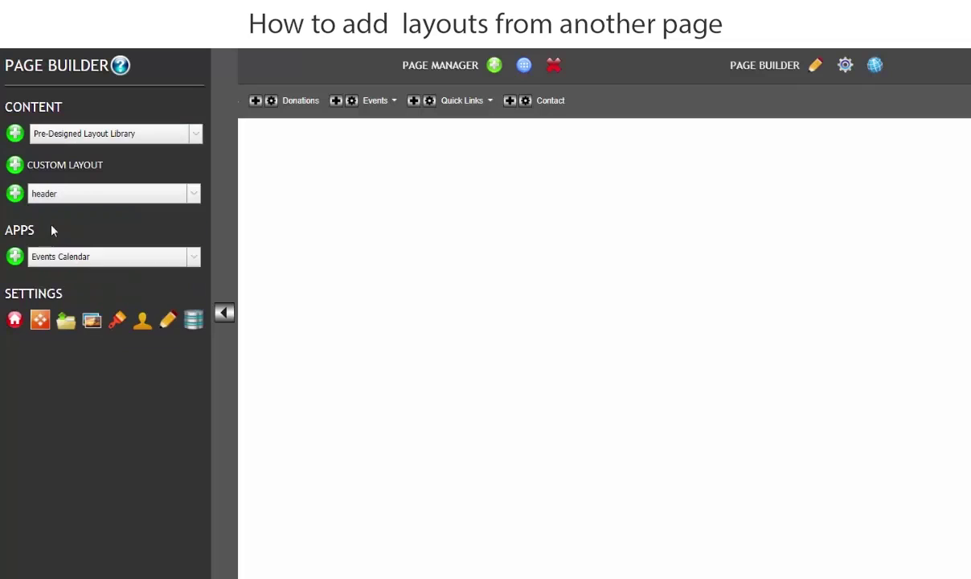
pyautogui.click(15, 194)
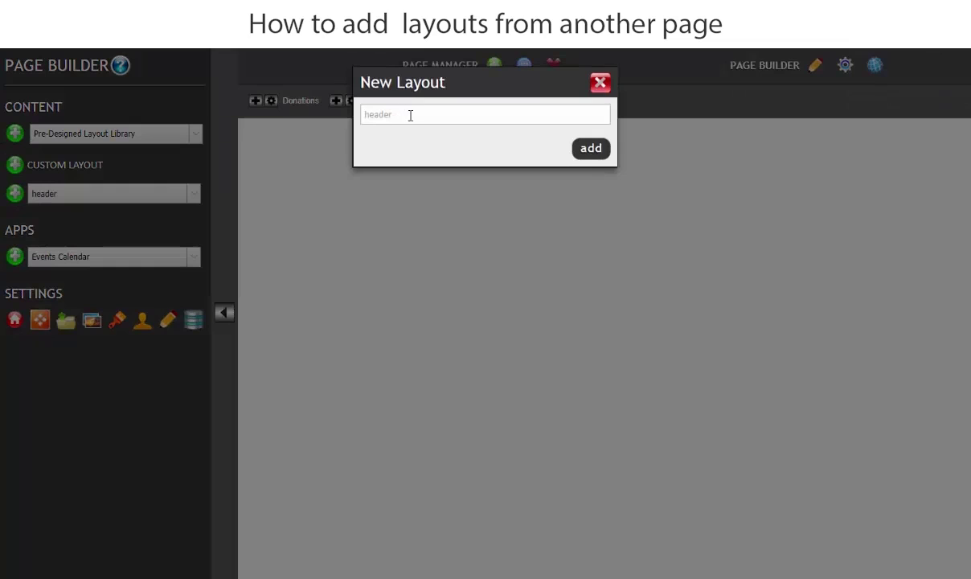
pyautogui.click(584, 158)
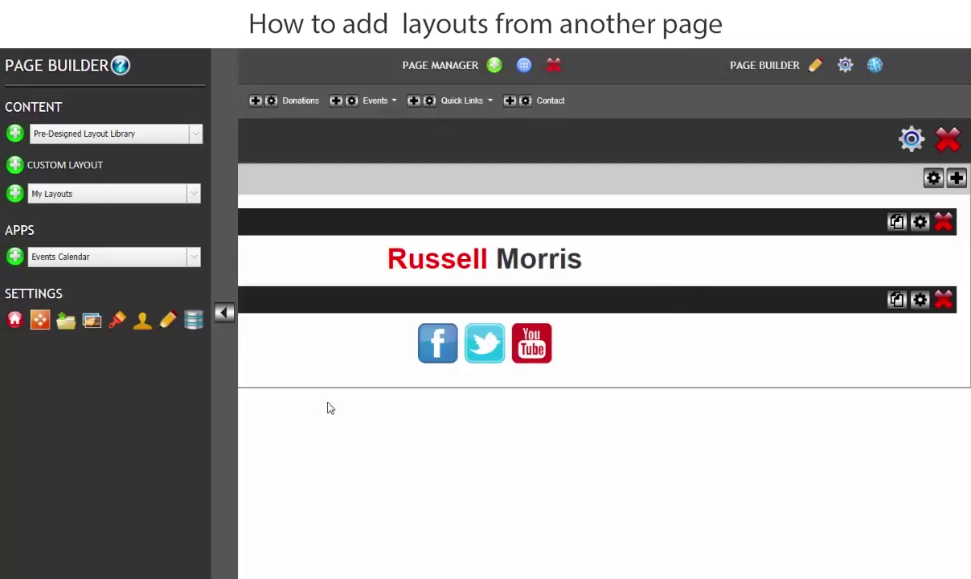
# Step: Add the Home page's row_1 layout to the About page, keeping the suggested layout name
pyautogui.click(55, 197)
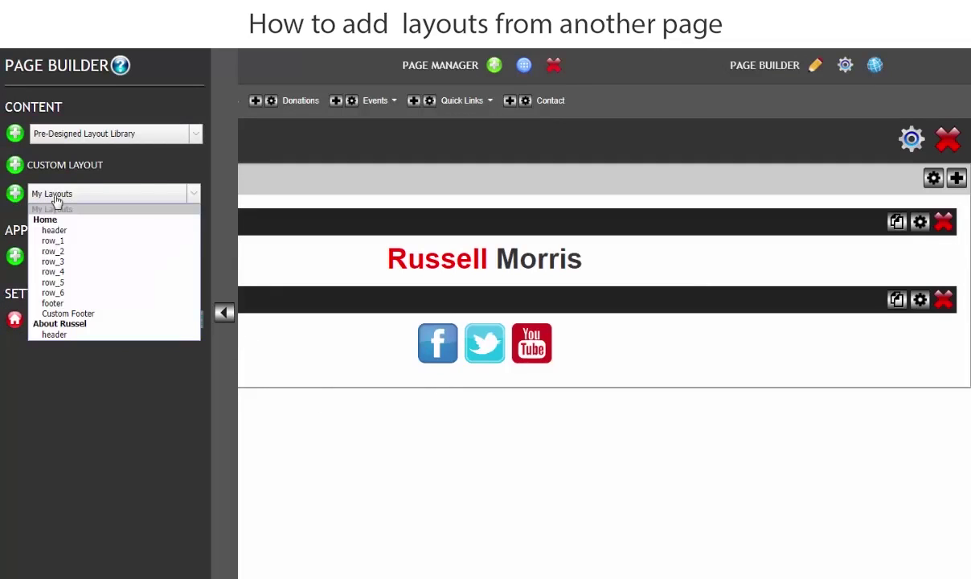
pyautogui.click(55, 241)
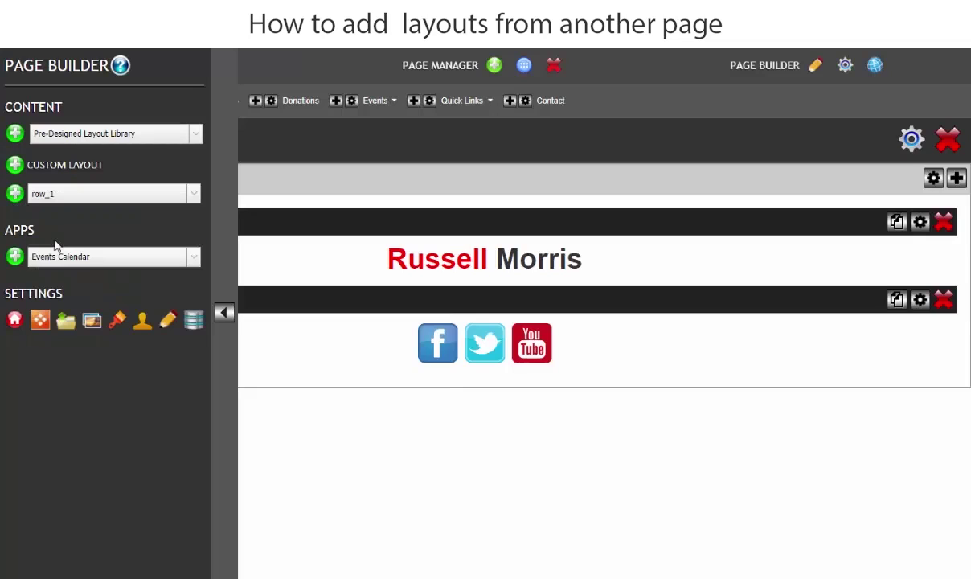
pyautogui.click(16, 195)
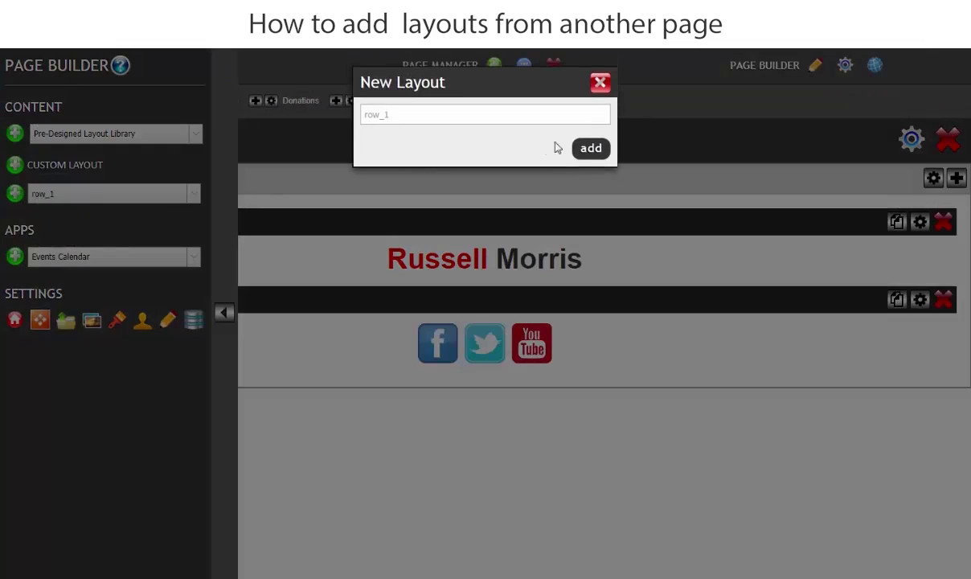
pyautogui.click(594, 150)
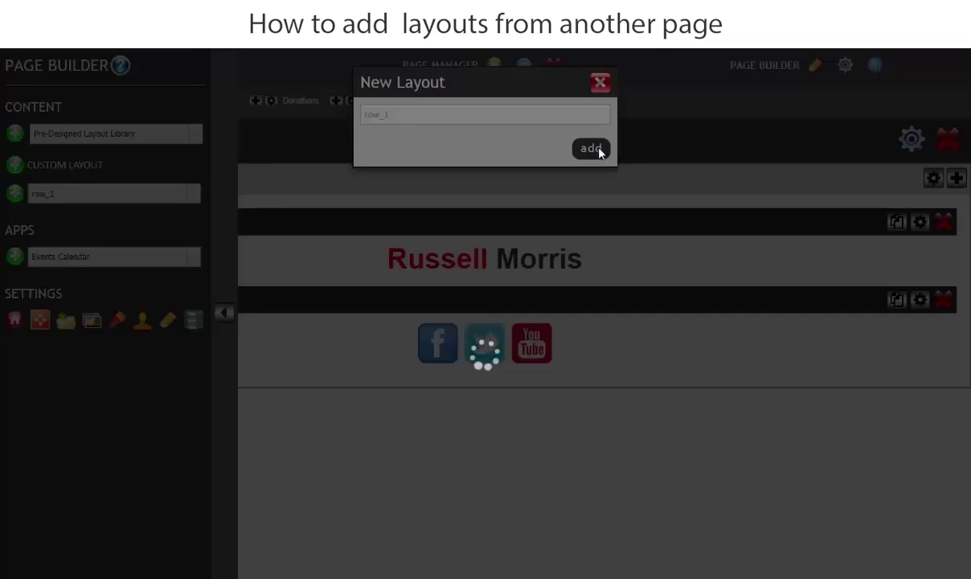
# Step: Add the Home page's Custom Footer layout beneath row_1 on the About page
pyautogui.scroll(-3, 447, 210)
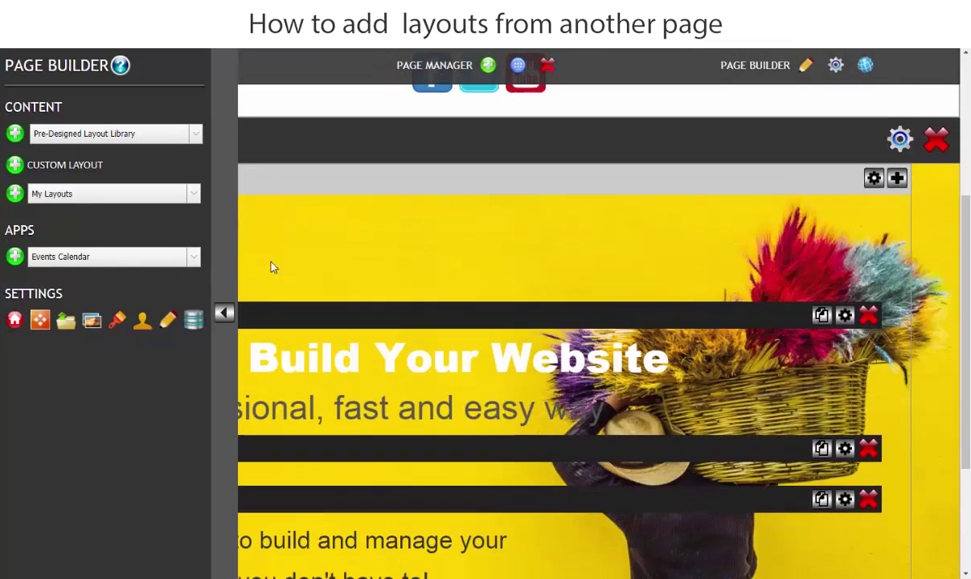
pyautogui.scroll(-2, 470, 401)
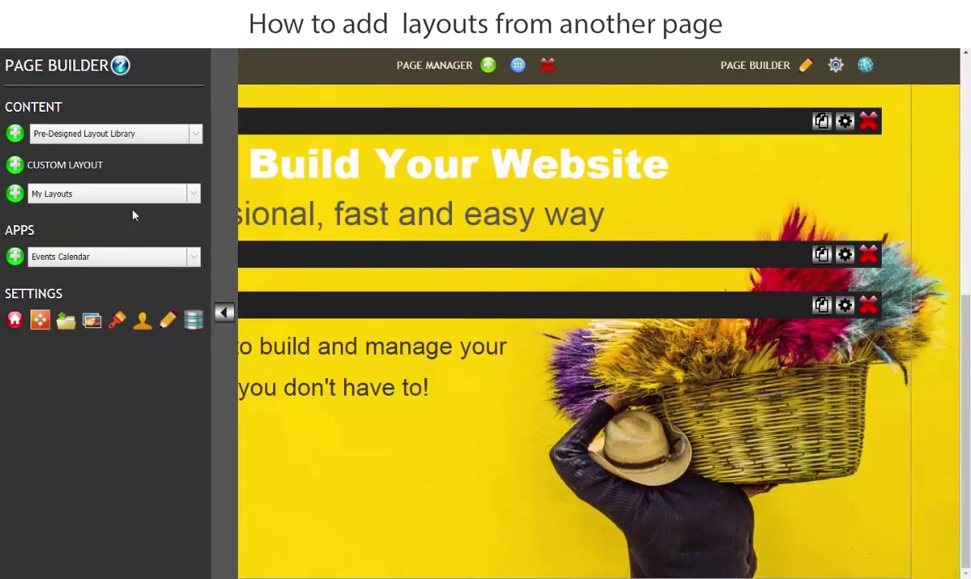
pyautogui.click(72, 196)
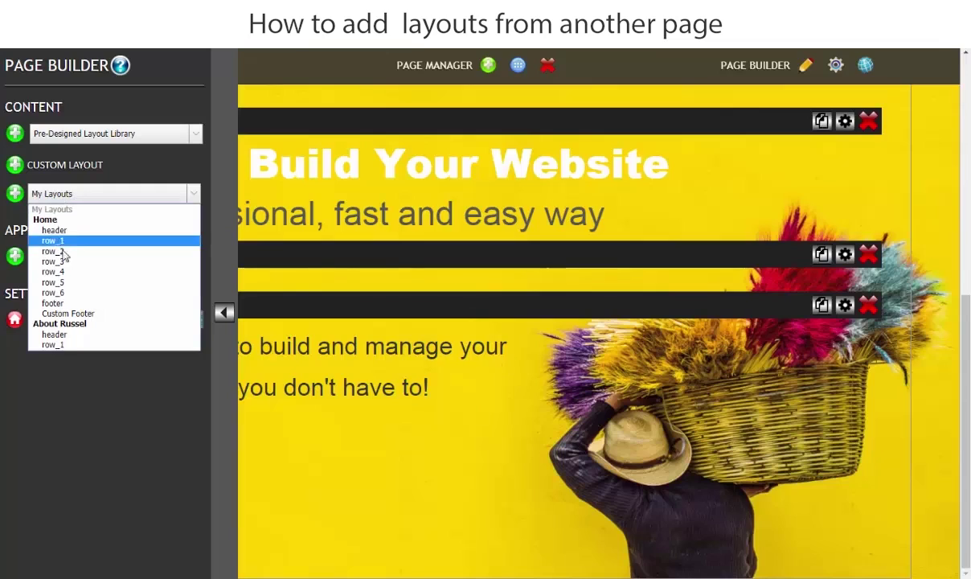
pyautogui.click(79, 315)
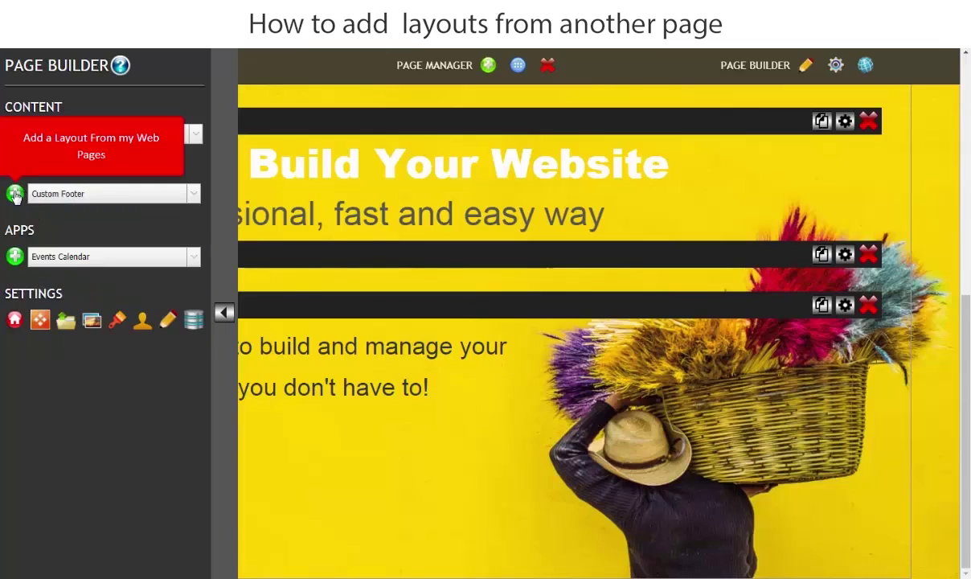
pyautogui.click(15, 195)
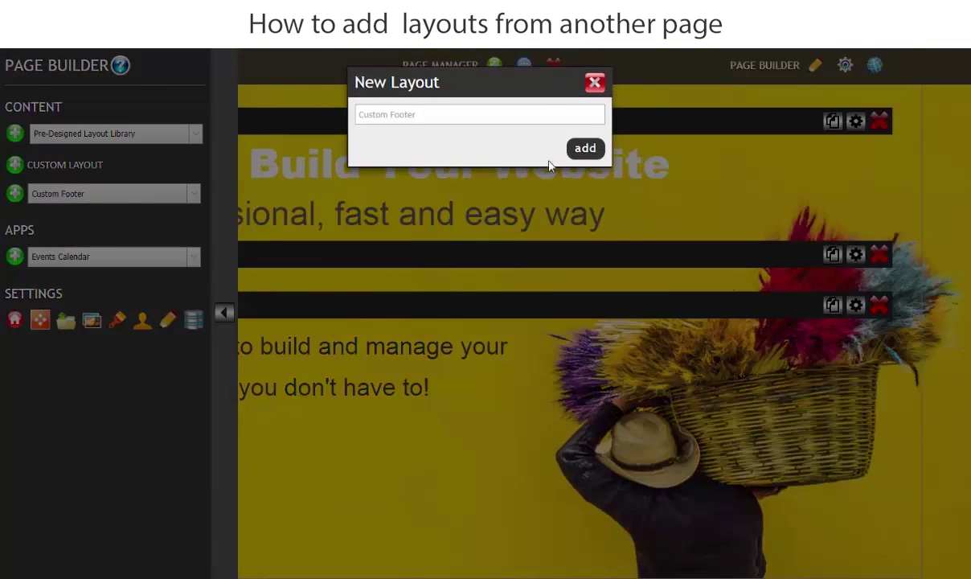
pyautogui.click(582, 149)
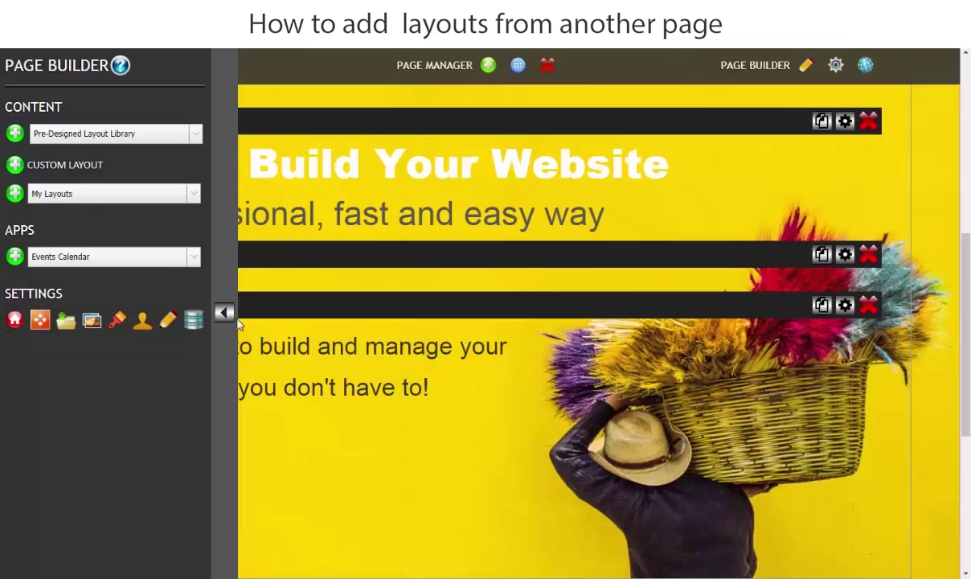
# Step: Collapse the page-building sidebar so the full About page can be seen
pyautogui.click(226, 316)
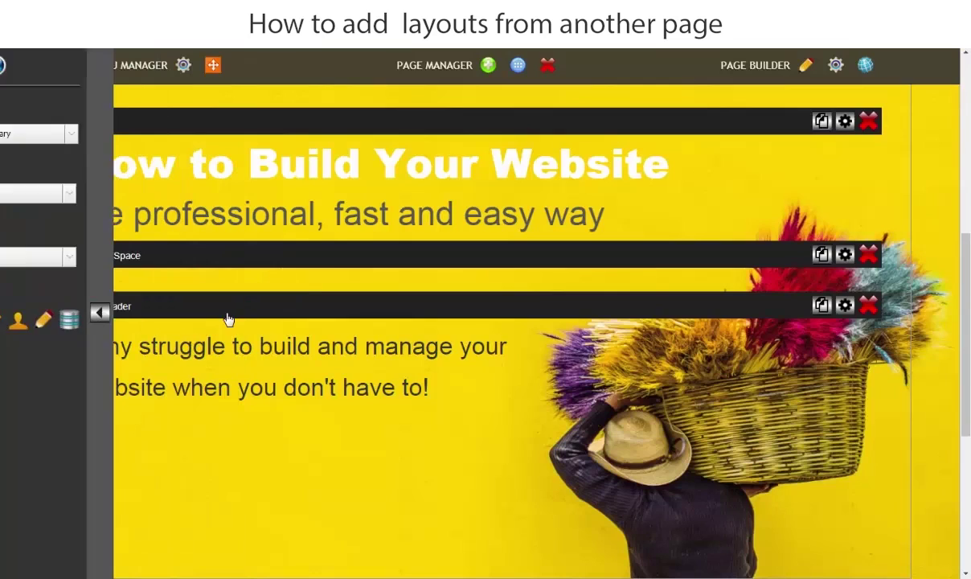
pyautogui.scroll(4, 374, 324)
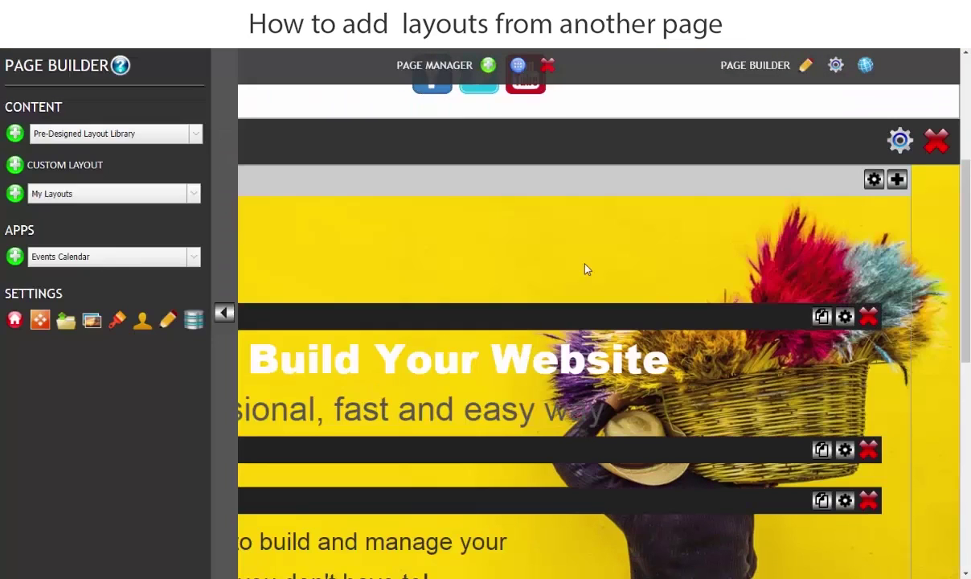
pyautogui.click(225, 315)
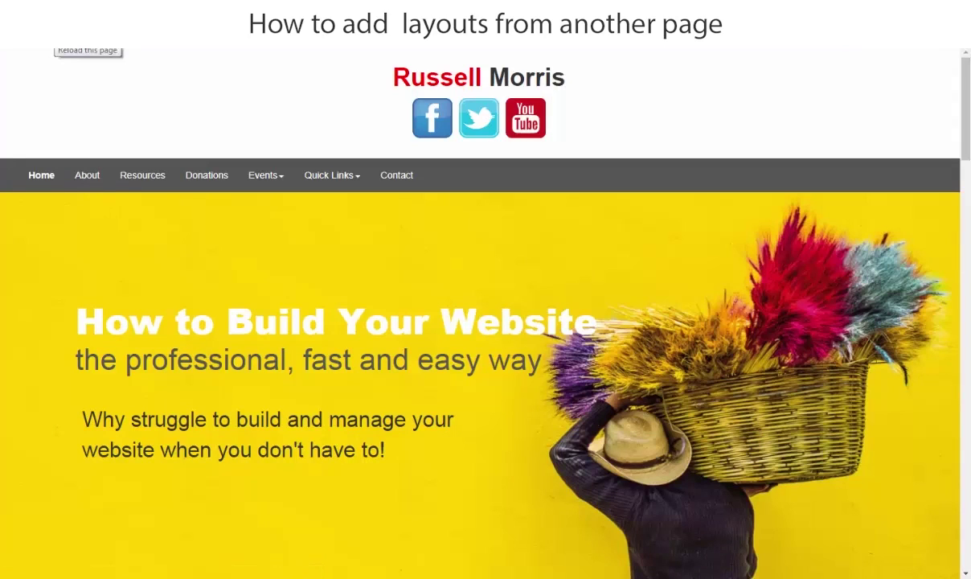
# Step: Reload the published website, open its About page, and check the page down to the footer
pyautogui.click(60, 34)
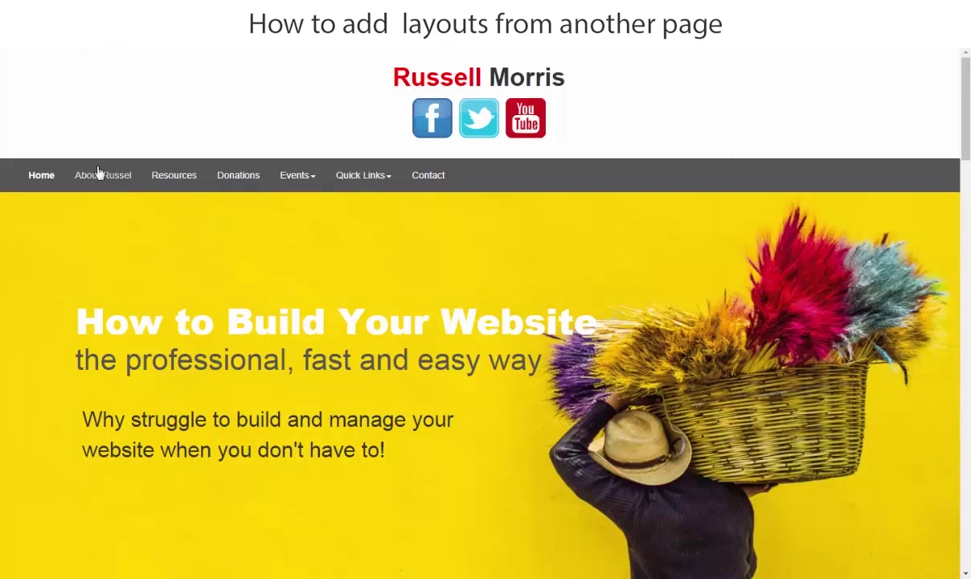
pyautogui.click(103, 173)
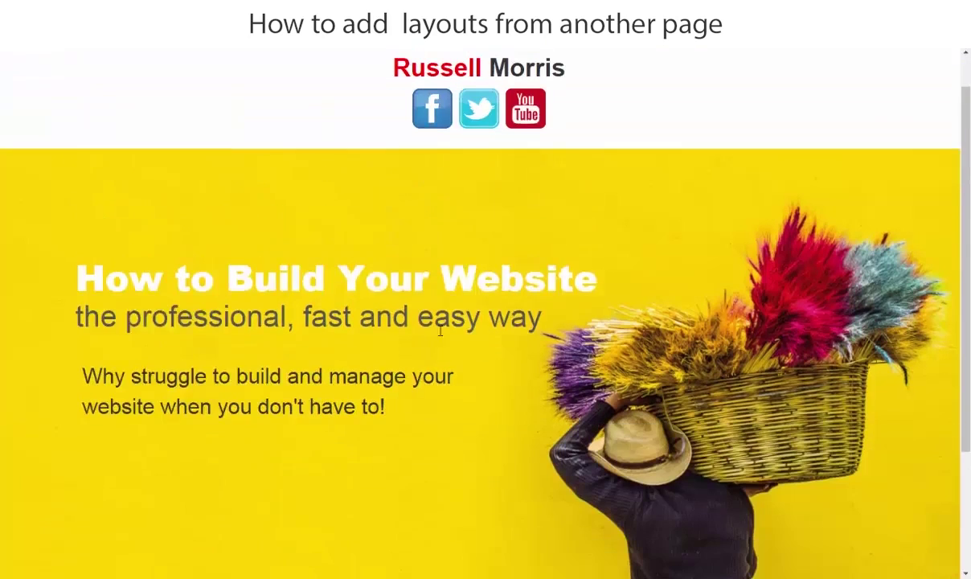
pyautogui.scroll(-5, 239, 449)
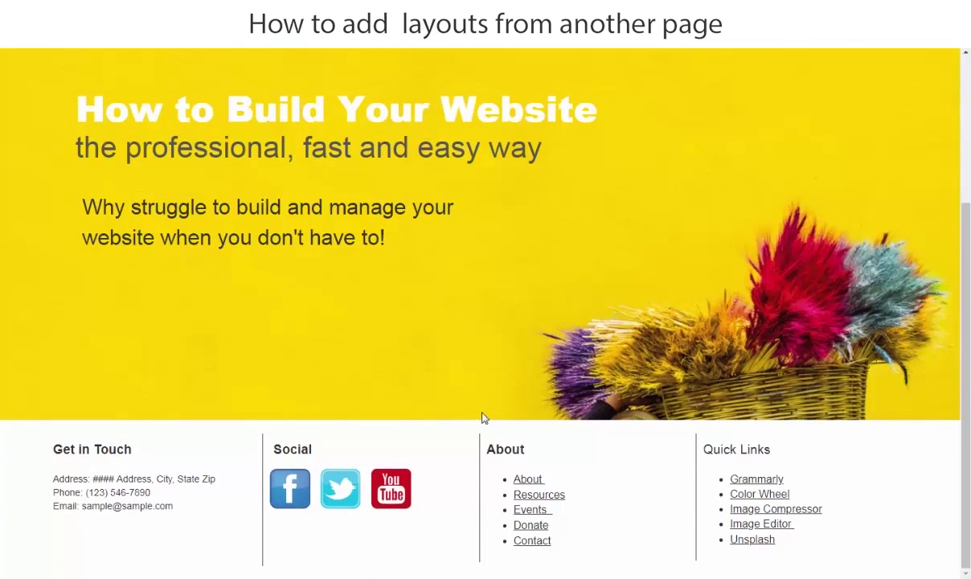
pyautogui.scroll(5, 410, 426)
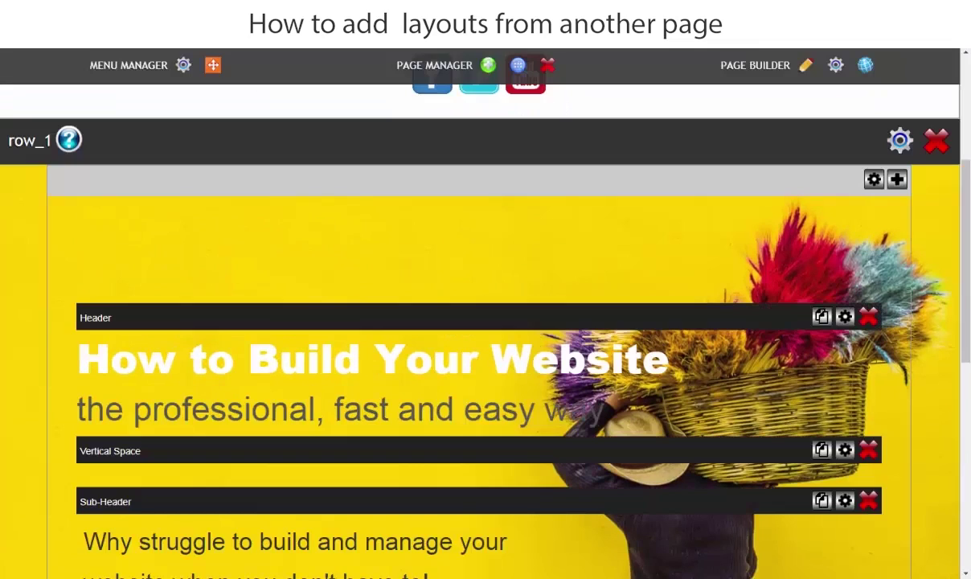
# Step: Return to the editor, open the Resources page for building, and add the Home page's header layout to it
pyautogui.scroll(3, 268, 333)
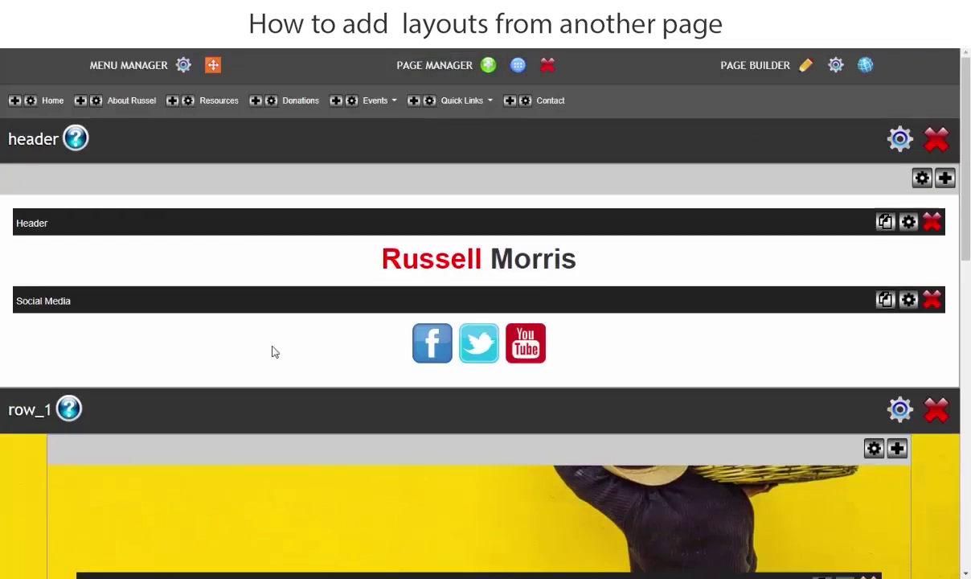
pyautogui.click(217, 110)
pyautogui.click(806, 68)
pyautogui.click(113, 193)
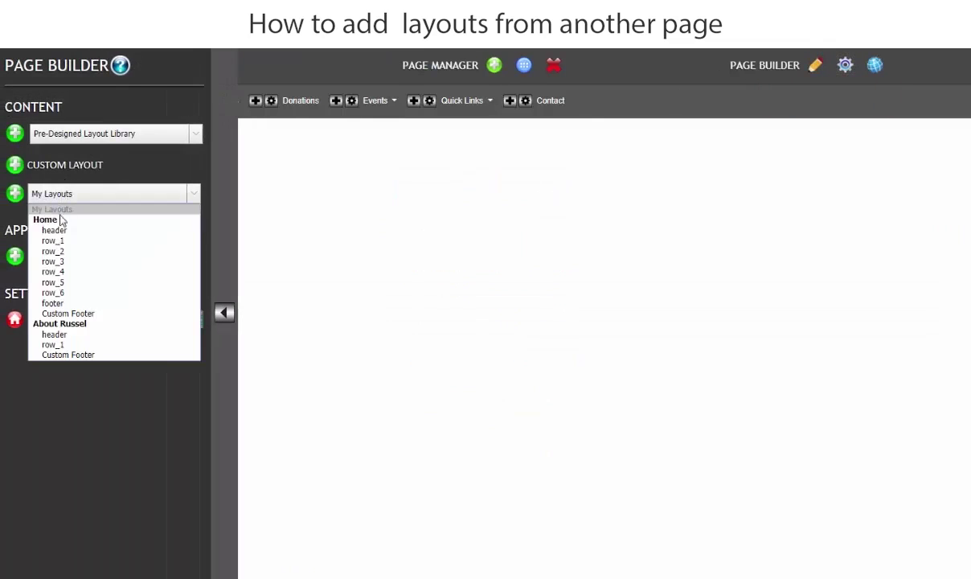
pyautogui.click(47, 230)
pyautogui.click(15, 193)
pyautogui.click(590, 148)
# Step: Add the Home page's row_1 layout beneath the header on the Resources page
pyautogui.click(112, 193)
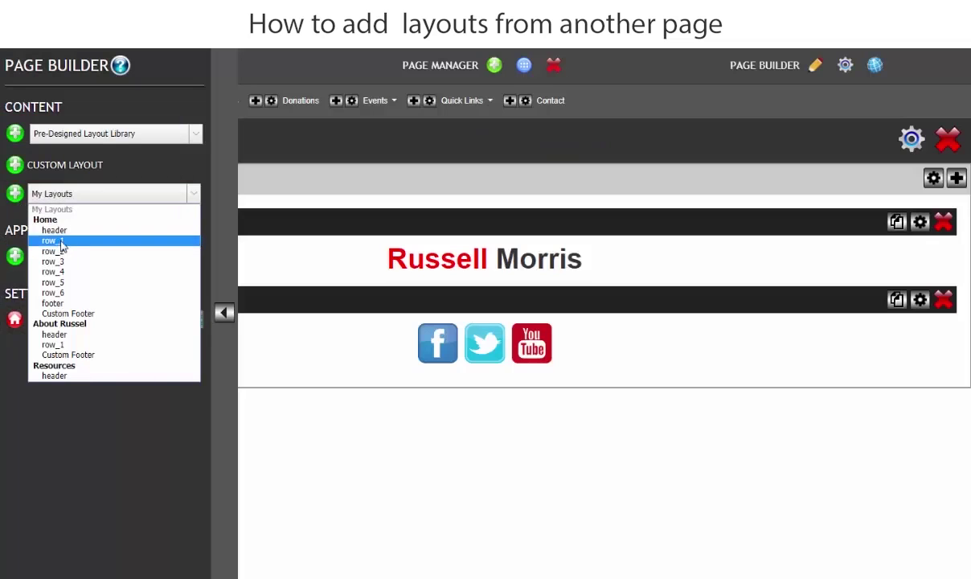
pyautogui.click(64, 242)
pyautogui.click(15, 193)
pyautogui.click(583, 148)
# Step: Add the Home page's Custom Footer layout beneath row_1 on the Resources page and look over the full page
pyautogui.click(48, 194)
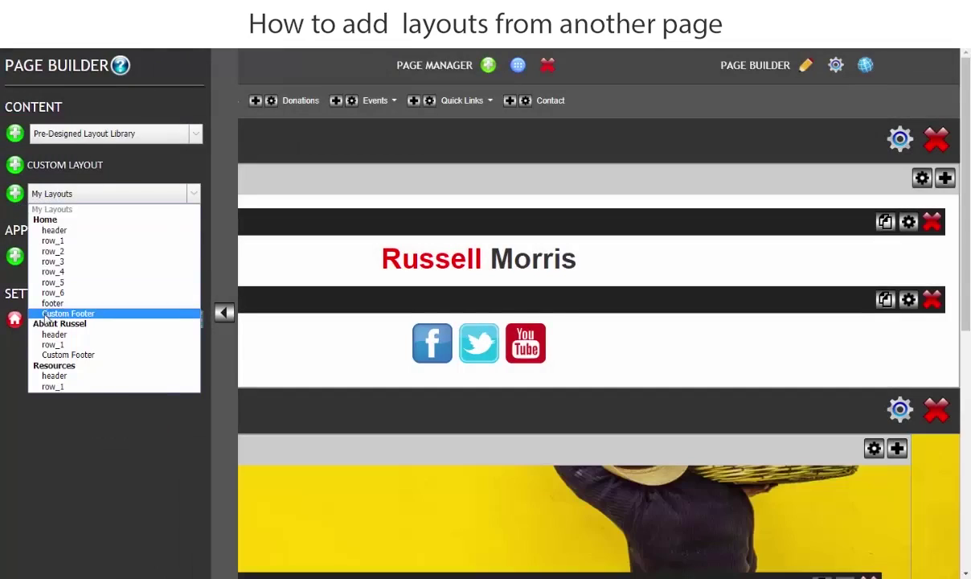
pyautogui.click(57, 310)
pyautogui.click(14, 193)
pyautogui.click(579, 148)
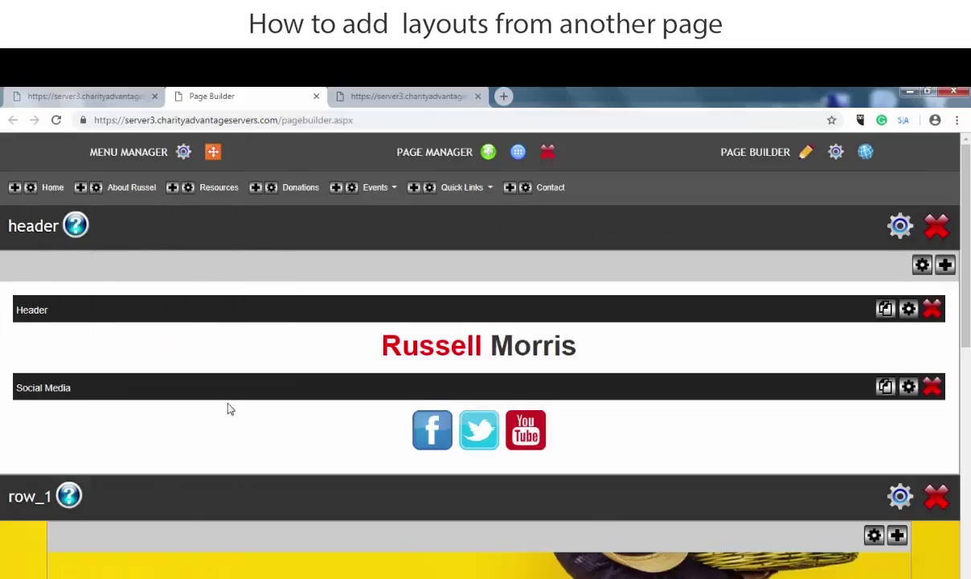
pyautogui.scroll(-10, 228, 405)
pyautogui.scroll(10, 227, 405)
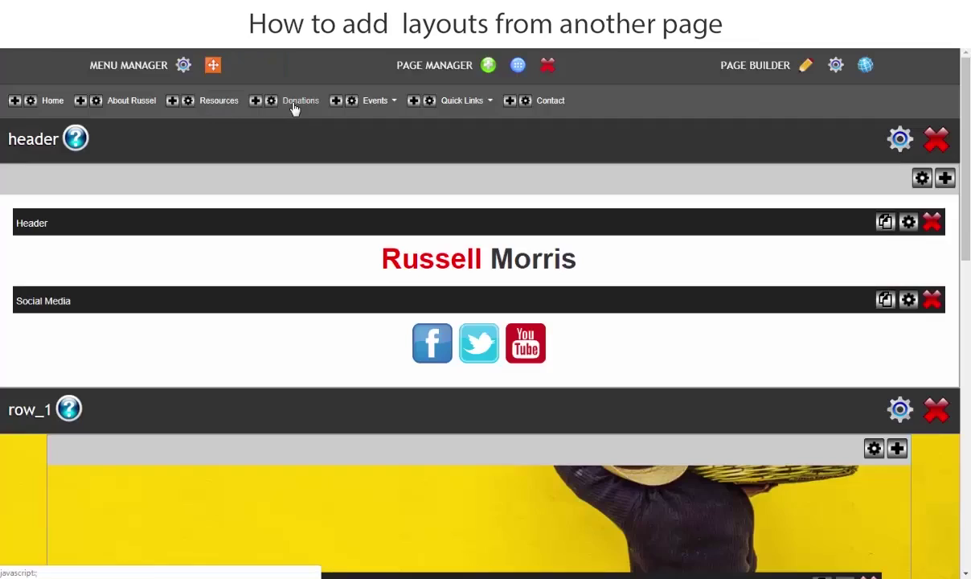
# Step: Open the Donations page and rename it Donate in its page settings
pyautogui.click(294, 107)
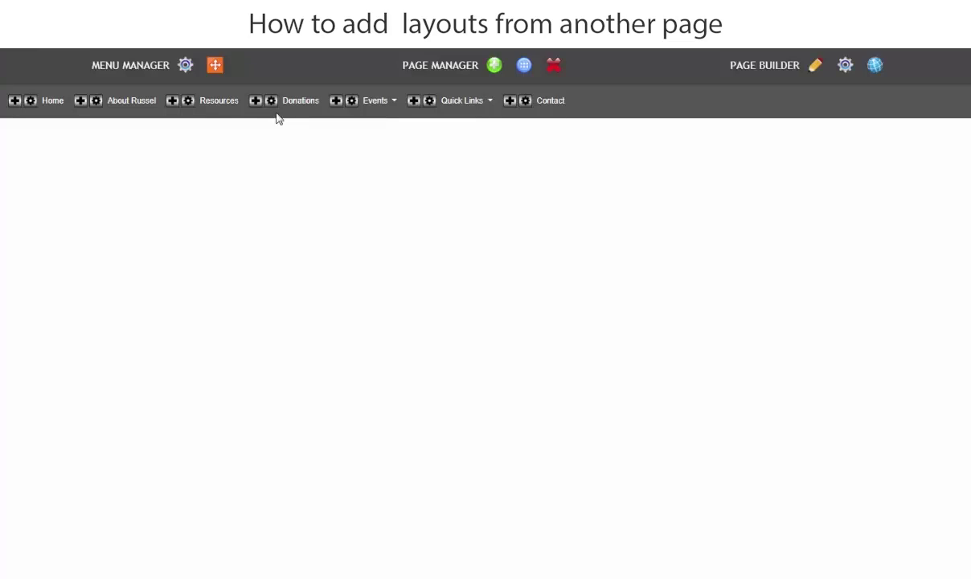
pyautogui.click(270, 100)
pyautogui.press('BackSpace')
pyautogui.press('BackSpace')
pyautogui.press('BackSpace')
pyautogui.press('BackSpace')
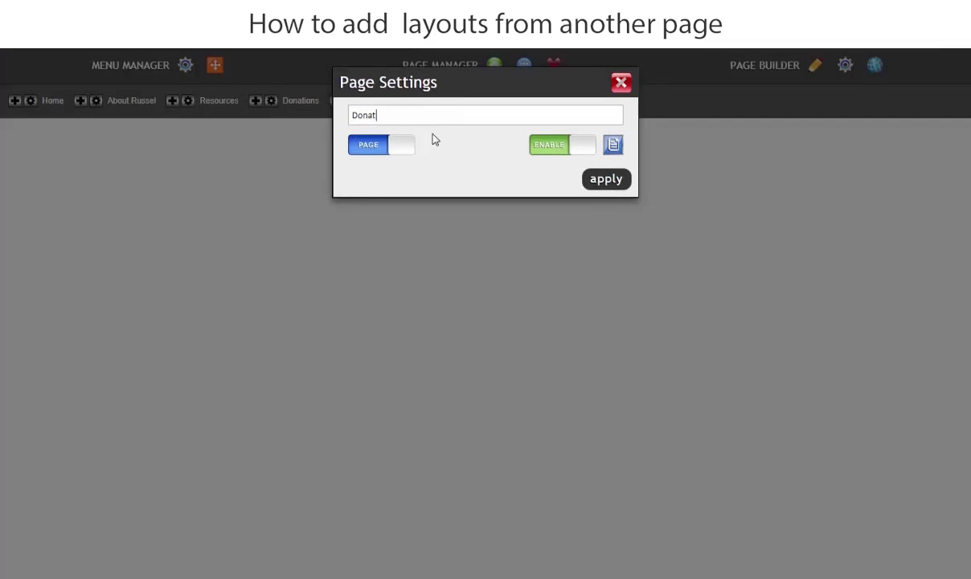
pyautogui.write('e')
pyautogui.click(578, 178)
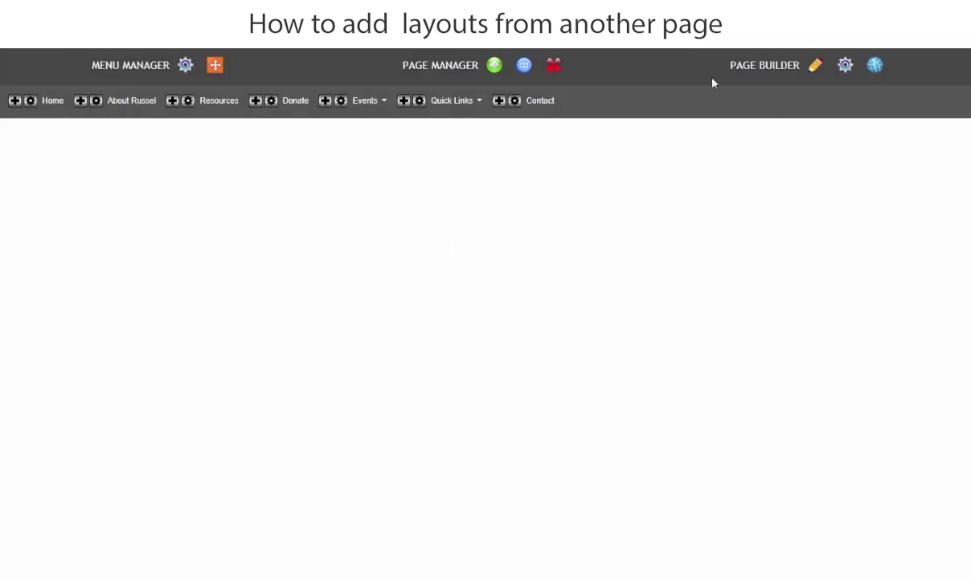
# Step: Open the Donate page for building and add the Home page's header layout to it
pyautogui.click(814, 66)
pyautogui.click(65, 195)
pyautogui.click(33, 219)
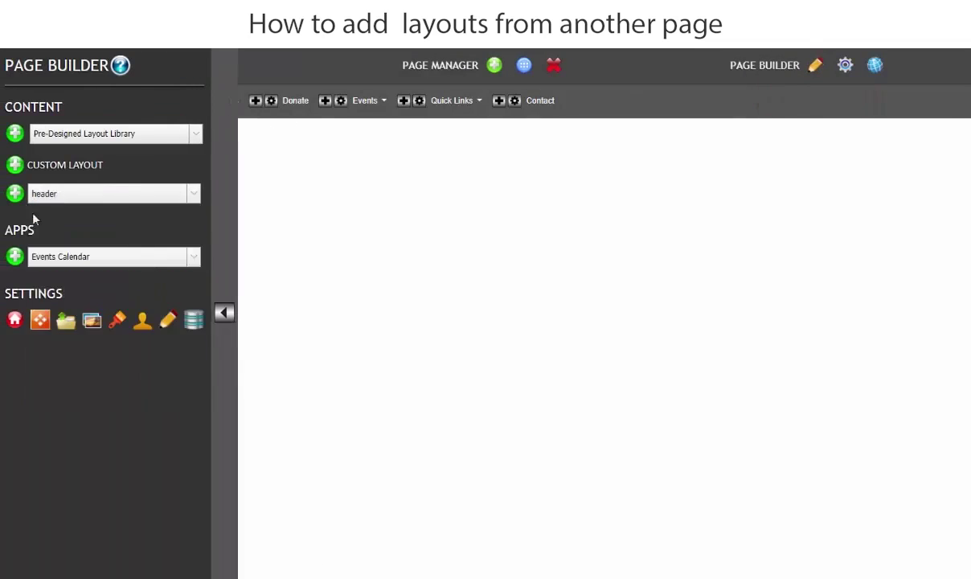
pyautogui.click(14, 193)
pyautogui.click(591, 149)
# Step: Add the Home page's row_1 and Custom Footer layouts beneath the header on the Donate page
pyautogui.click(191, 196)
pyautogui.click(44, 304)
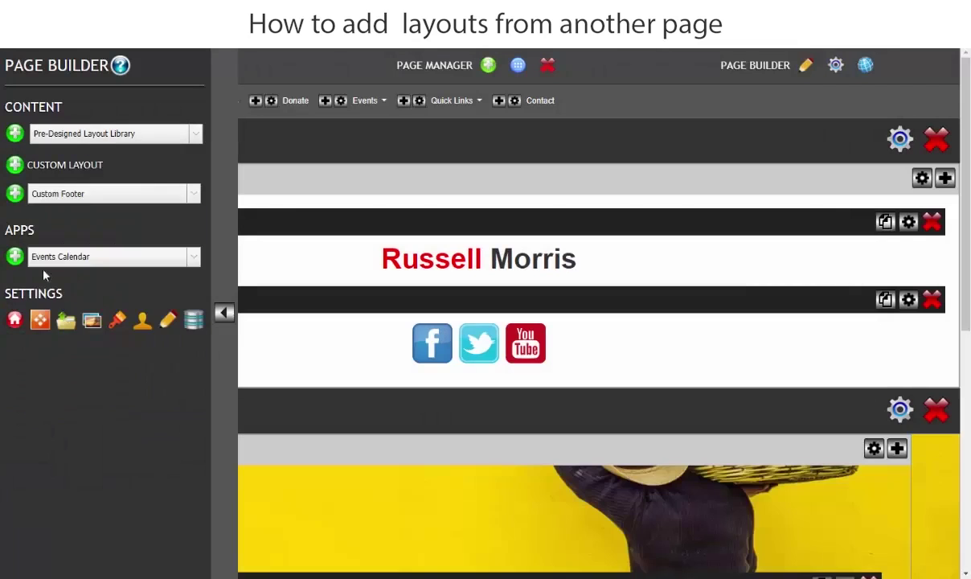
pyautogui.click(14, 193)
pyautogui.click(582, 148)
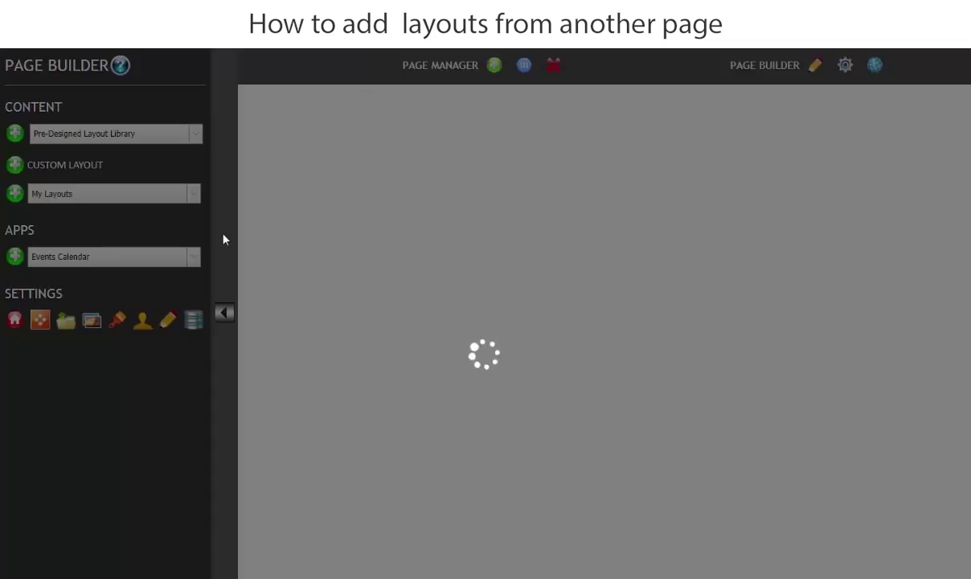
# Step: Add the Home page's header layout to the blank Events page
pyautogui.click(58, 194)
pyautogui.click(56, 230)
pyautogui.click(15, 193)
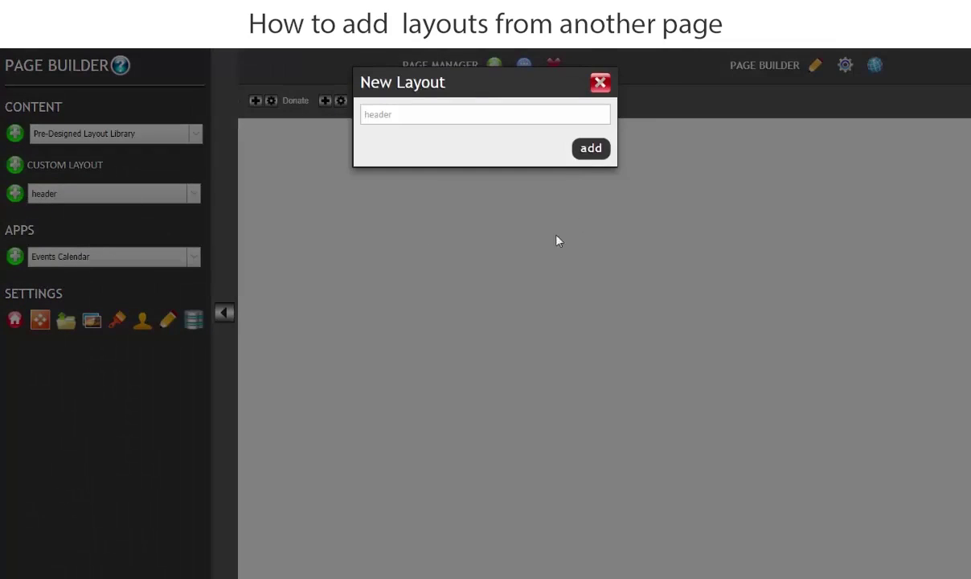
pyautogui.click(591, 148)
# Step: Add the Home page's row_1 layout beneath the header on the Events page
pyautogui.click(87, 194)
pyautogui.click(48, 230)
pyautogui.click(15, 193)
pyautogui.click(591, 149)
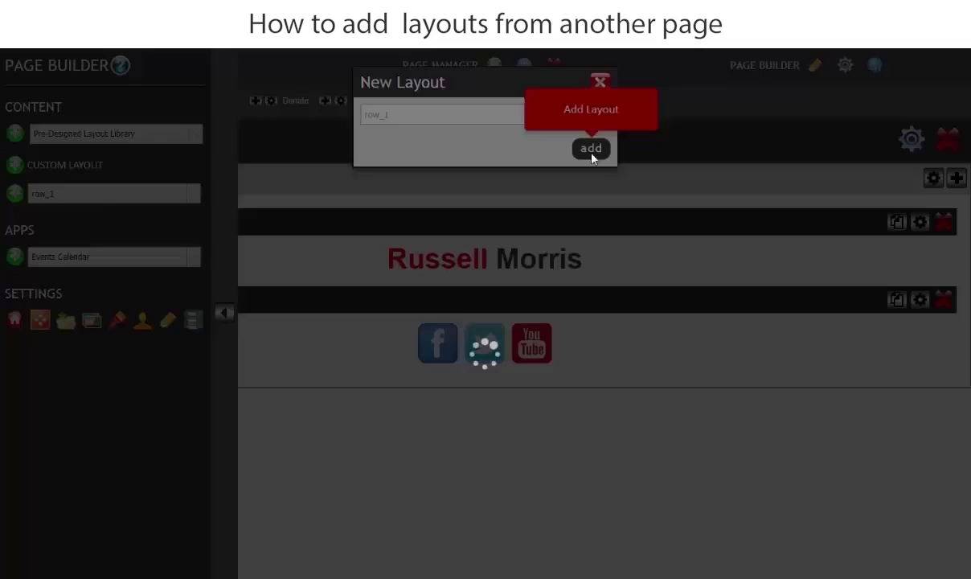
# Step: Add the Home page's Custom Footer layout beneath row_1 on the Events page and collapse the page-building sidebar
pyautogui.click(108, 197)
pyautogui.click(81, 312)
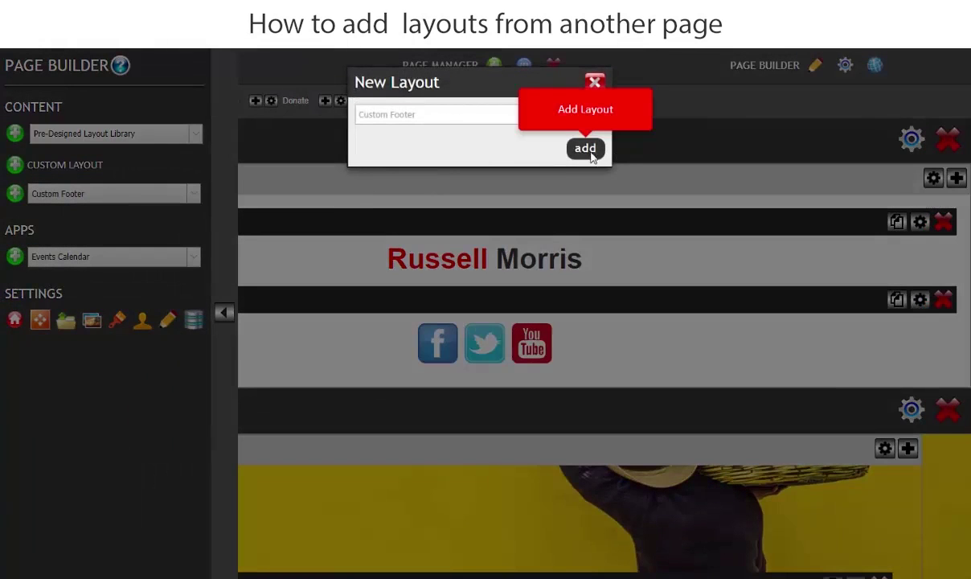
pyautogui.click(591, 149)
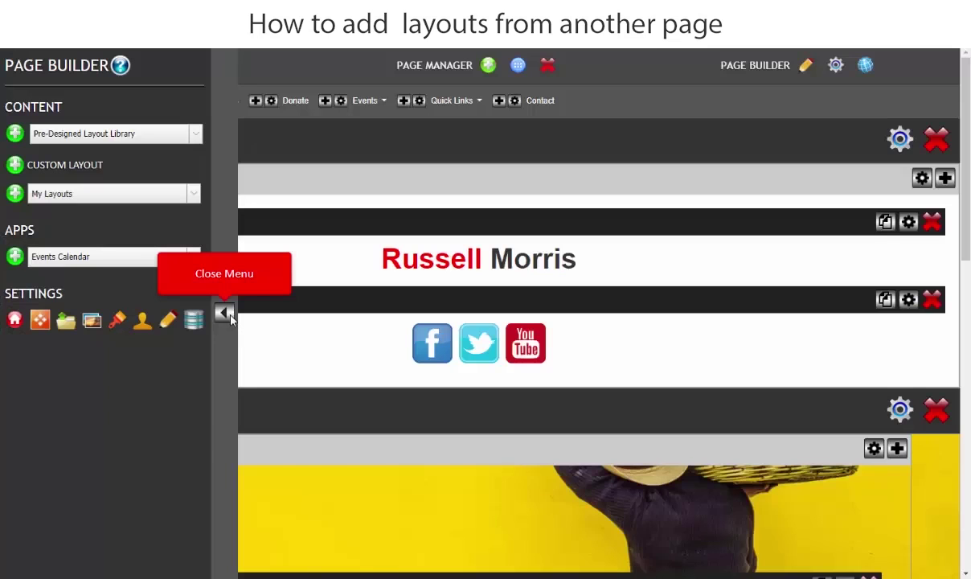
pyautogui.click(225, 314)
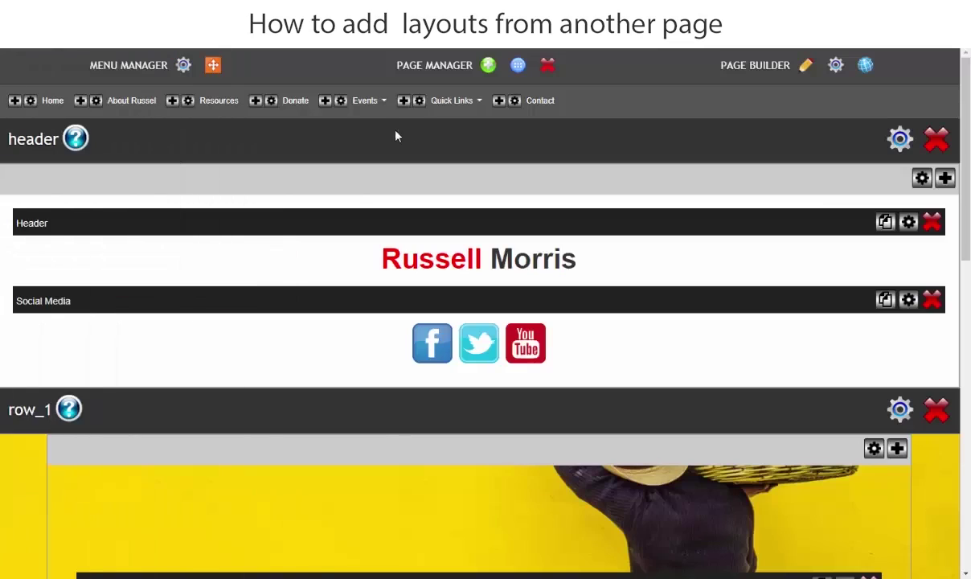
# Step: Open the subpage under Events for building and add the Home page's header layout to it
pyautogui.click(373, 127)
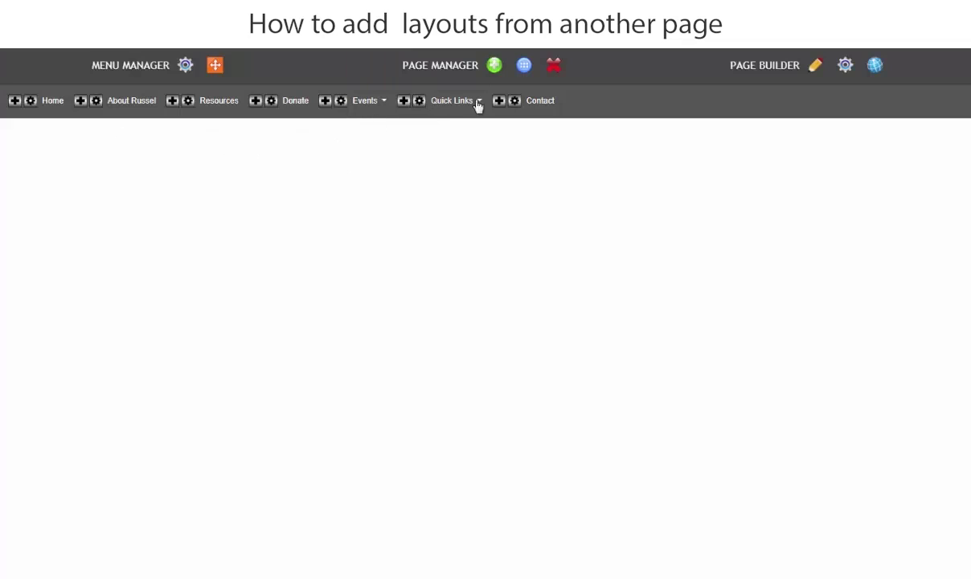
pyautogui.click(812, 68)
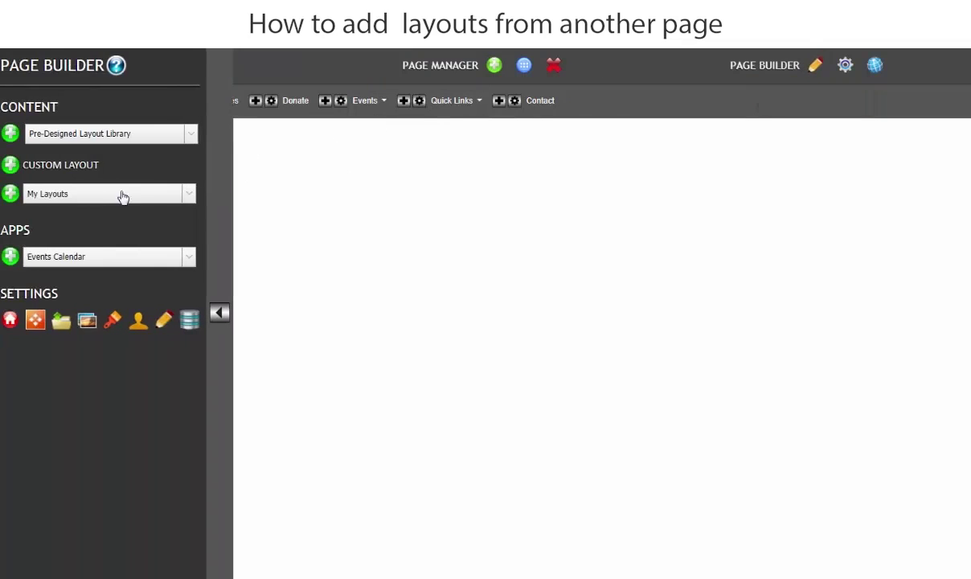
pyautogui.click(50, 196)
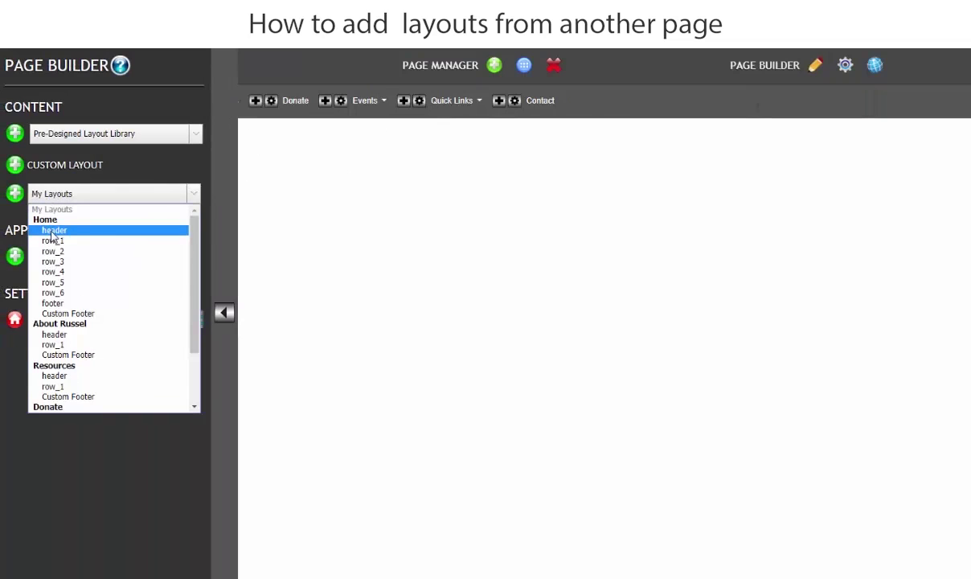
pyautogui.click(52, 231)
pyautogui.click(15, 193)
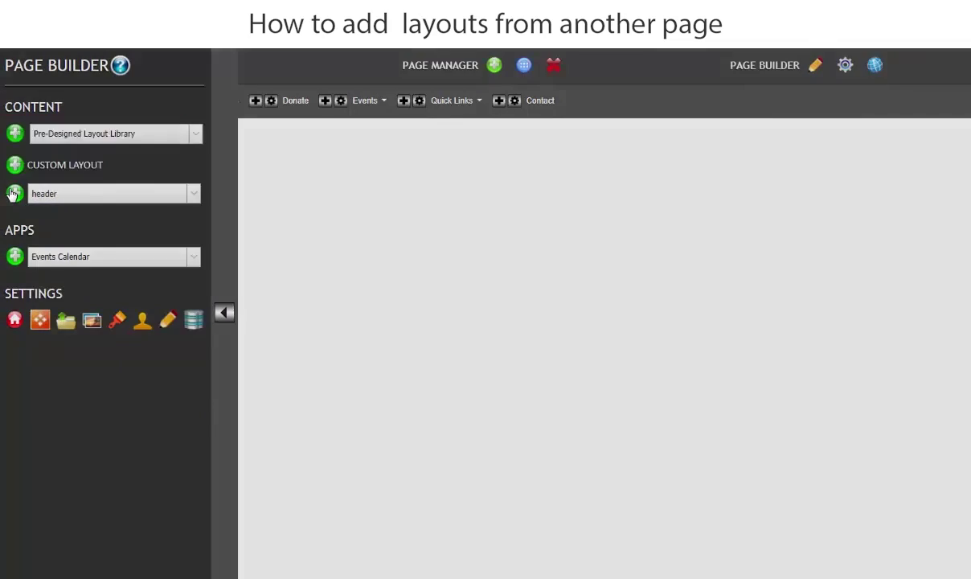
pyautogui.click(595, 148)
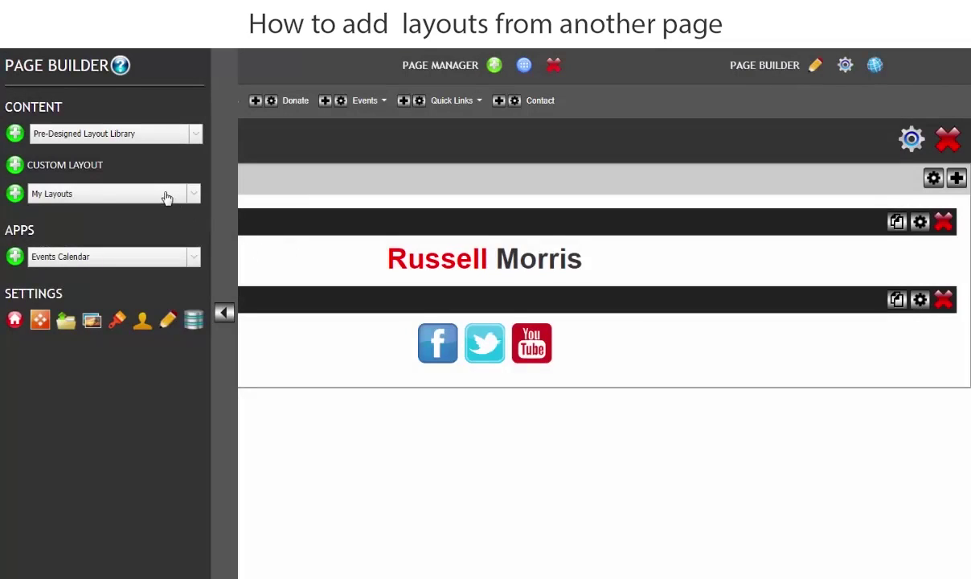
# Step: Add the Home page's Custom Footer layout directly beneath the header on the Events subpage
pyautogui.click(166, 198)
pyautogui.click(92, 319)
pyautogui.click(14, 194)
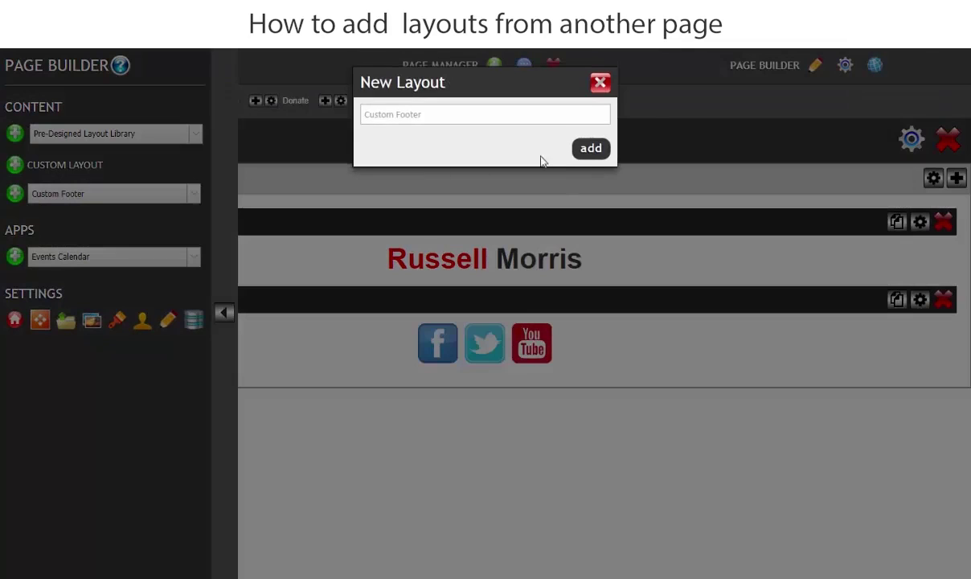
pyautogui.click(591, 149)
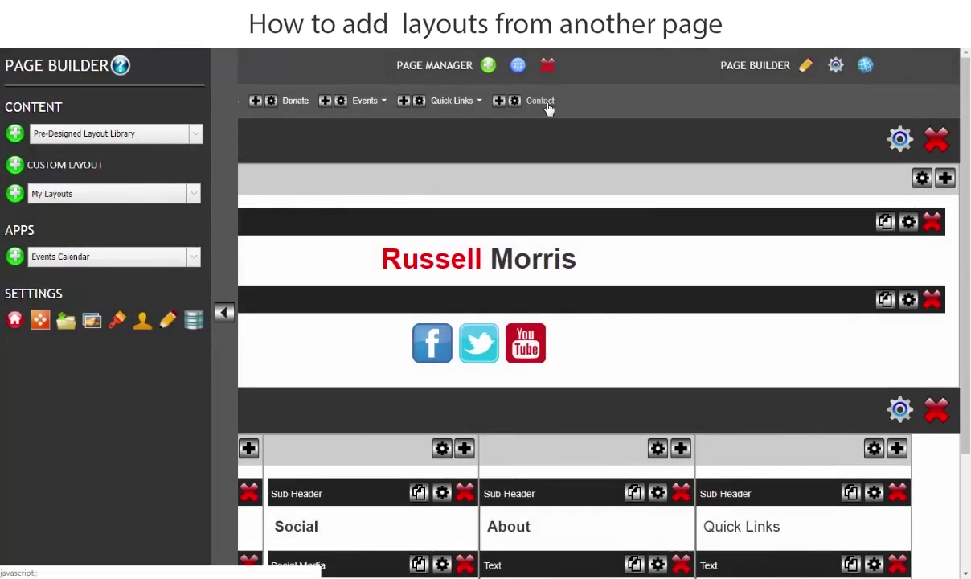
# Step: Open the Contact page and add the Home page's header layout to it
pyautogui.click(547, 101)
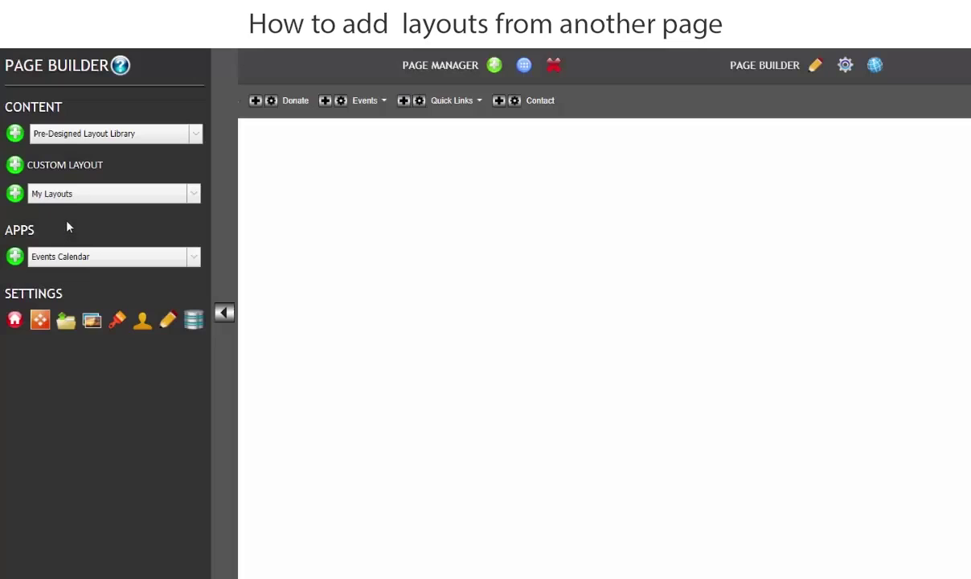
pyautogui.click(65, 197)
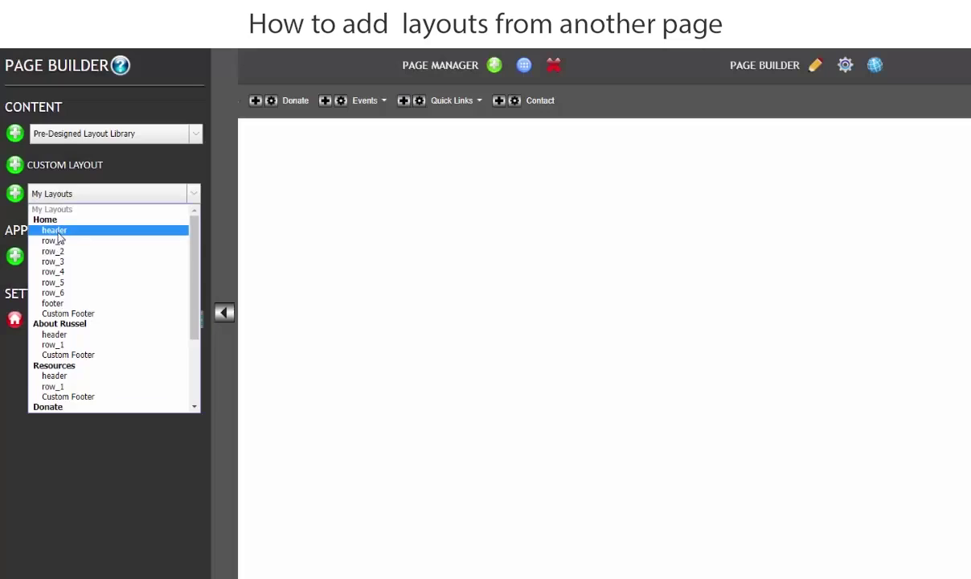
pyautogui.click(48, 226)
pyautogui.click(14, 193)
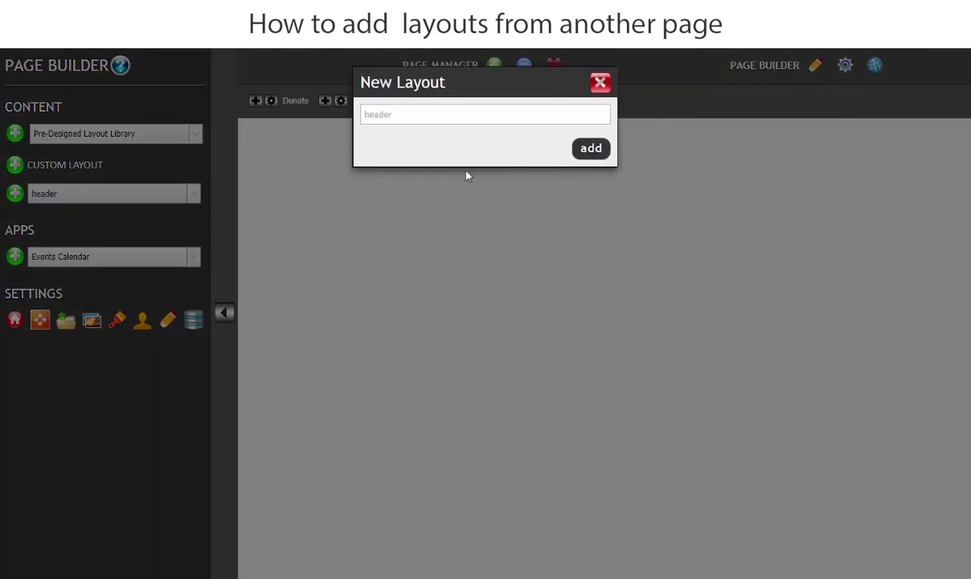
pyautogui.click(599, 151)
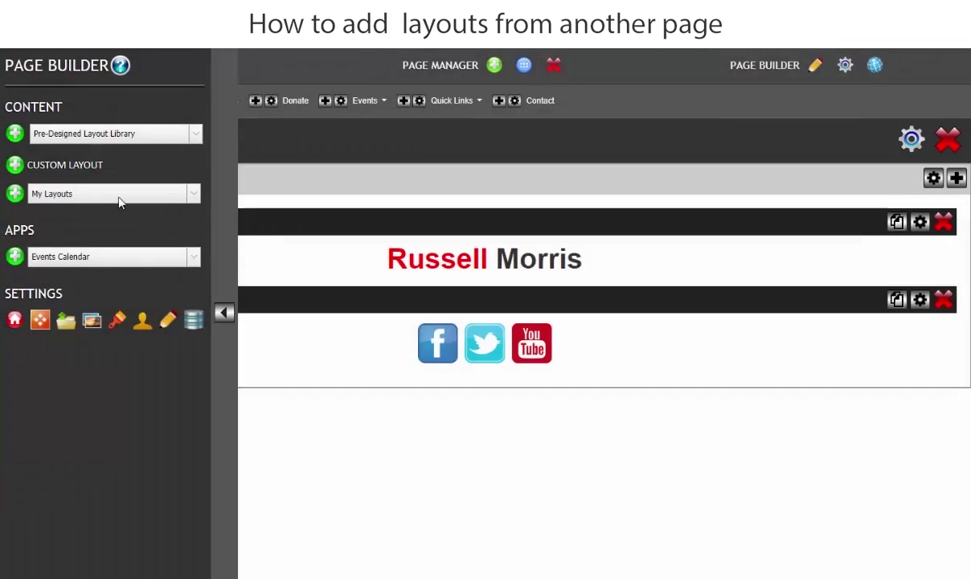
# Step: Add the Home page's Custom Footer layout directly beneath the header on the Contact page
pyautogui.click(118, 199)
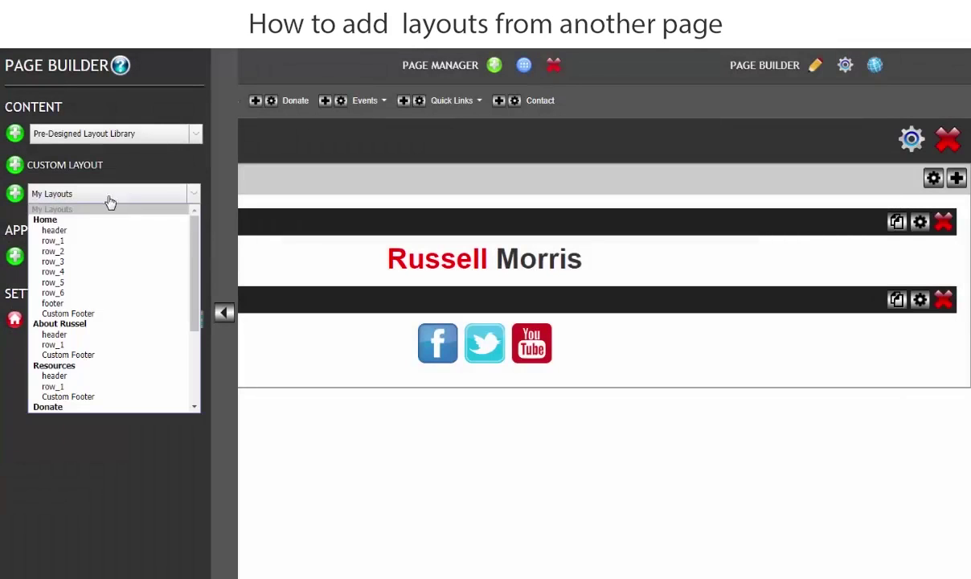
pyautogui.click(68, 313)
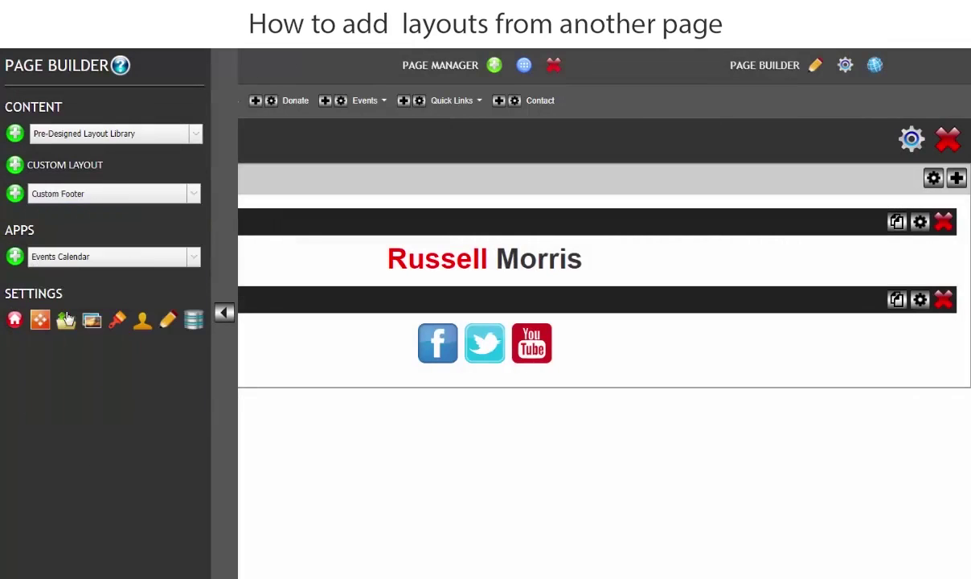
pyautogui.click(14, 195)
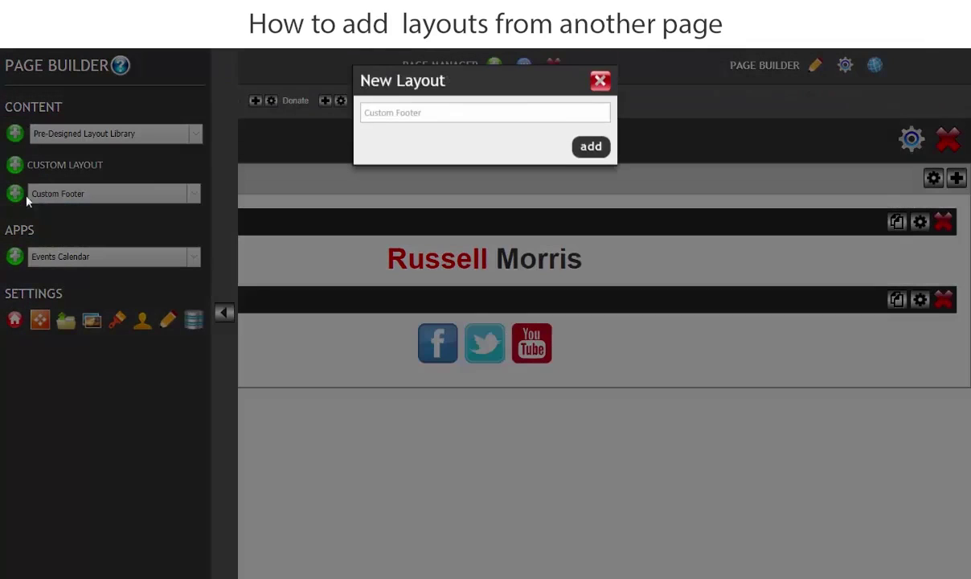
pyautogui.click(591, 150)
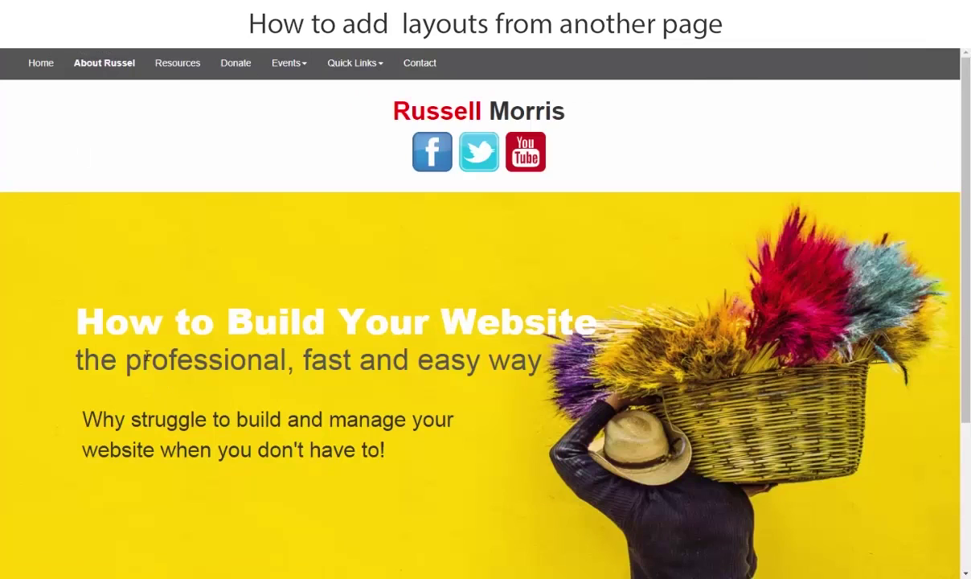
# Step: Review the header, content and footer of the About, Resources and Contact pages on the published website
pyautogui.scroll(-3, 363, 291)
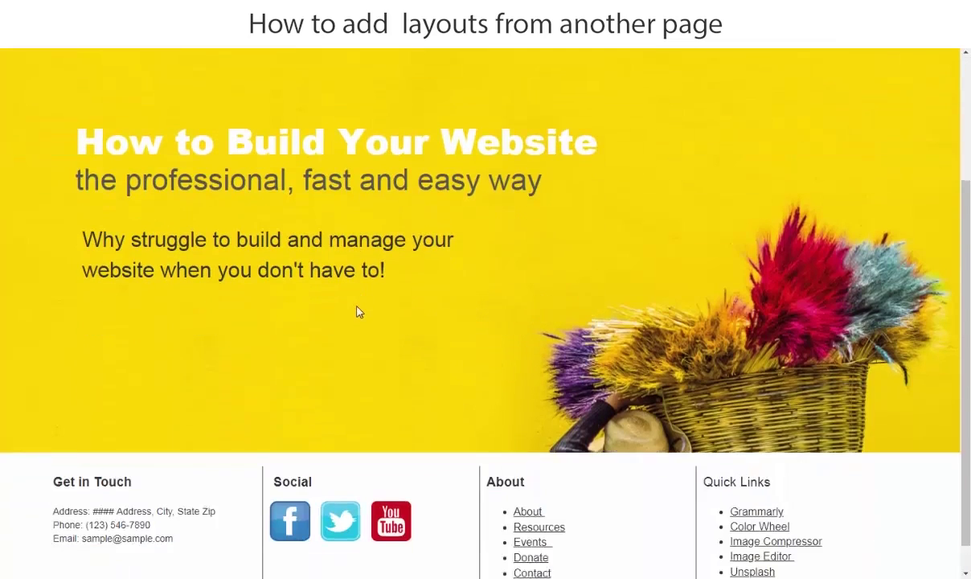
pyautogui.scroll(3, 346, 341)
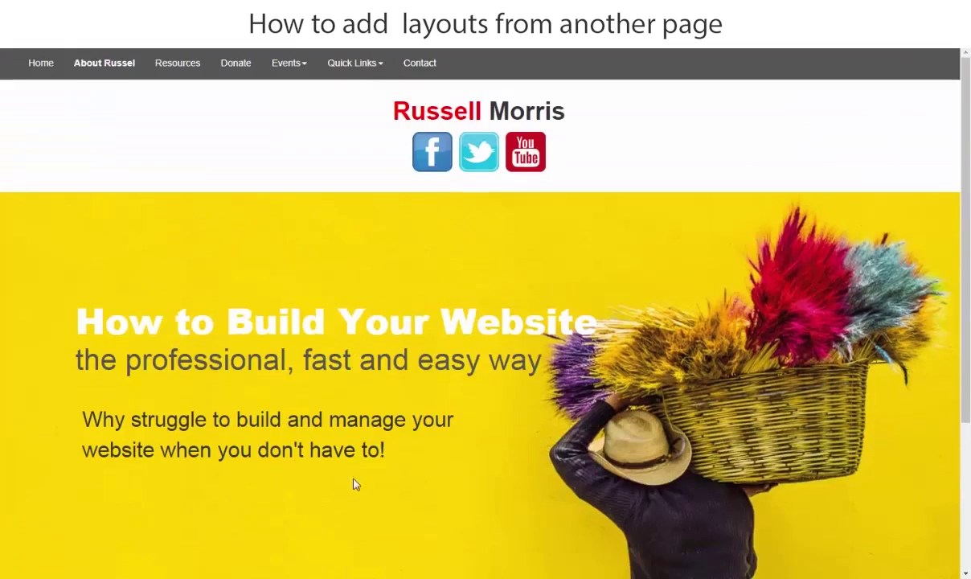
pyautogui.click(179, 67)
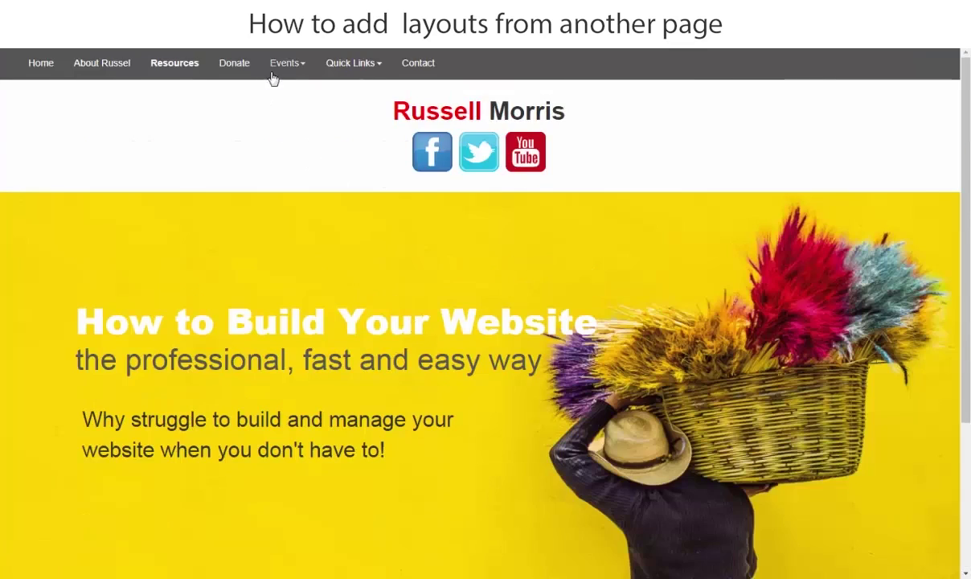
pyautogui.moveTo(360, 68)
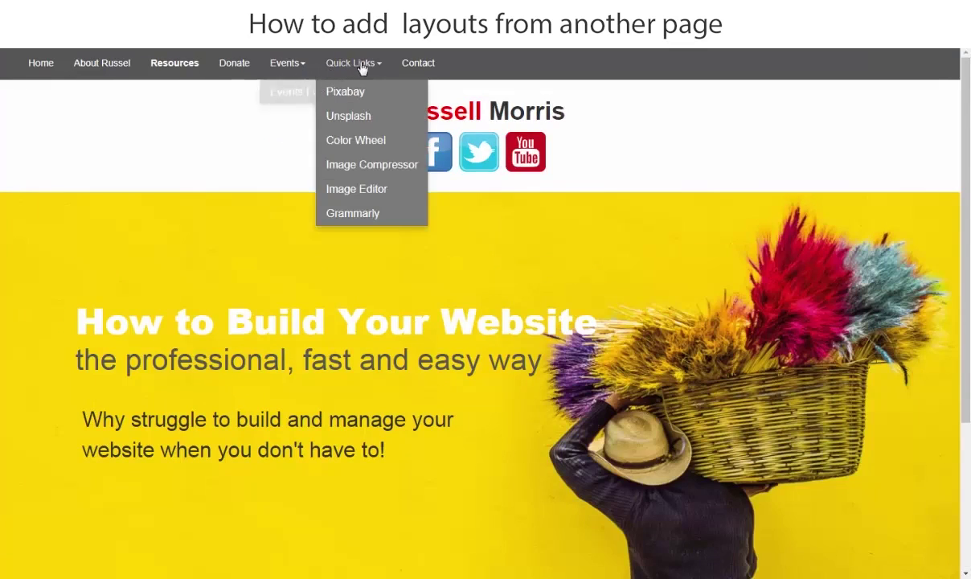
pyautogui.click(425, 69)
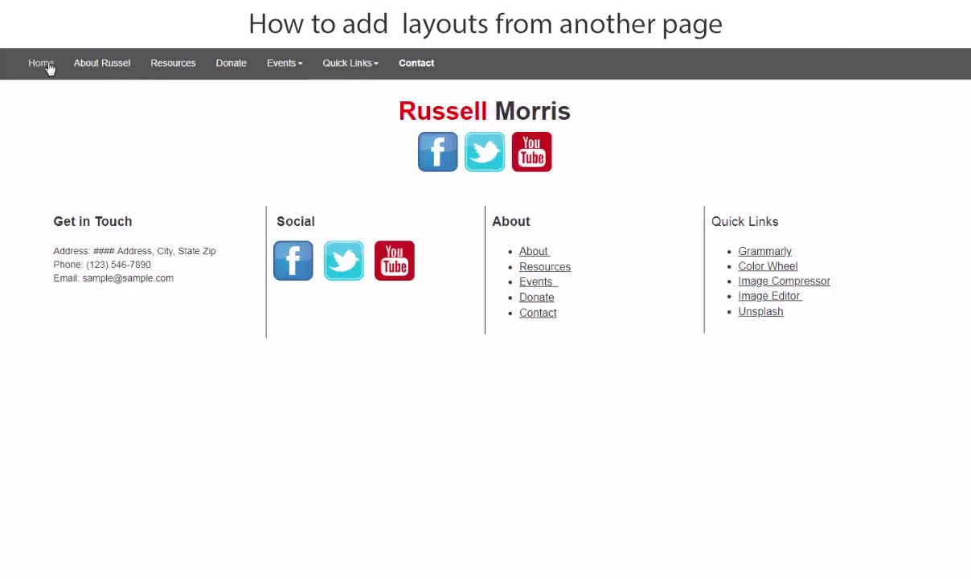
pyautogui.click(102, 64)
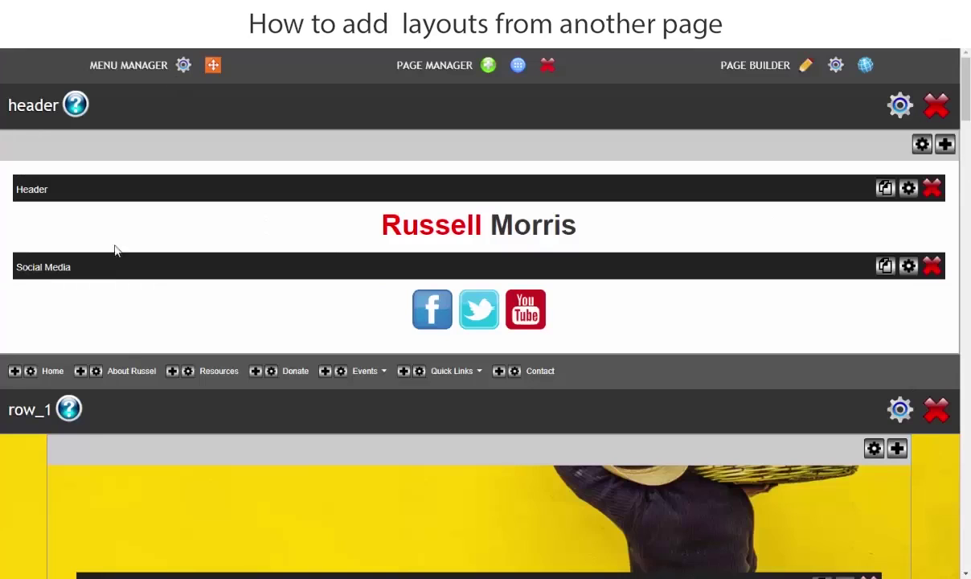